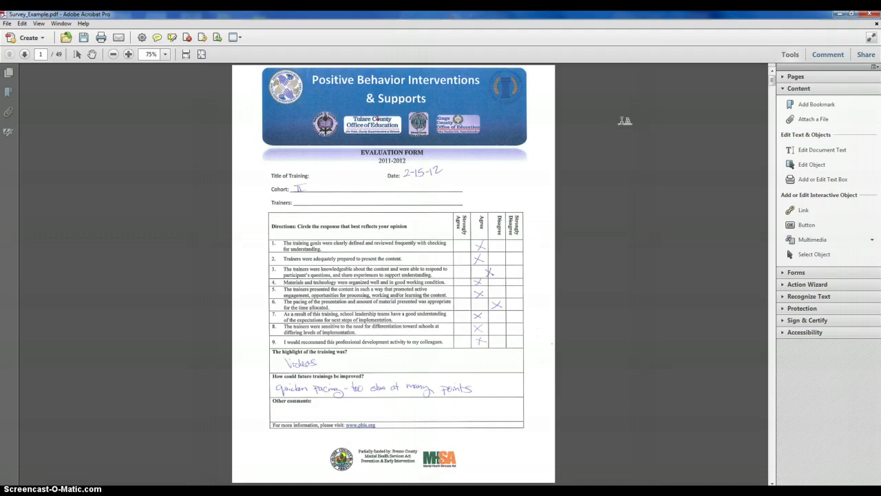
With the Typewriter tool, add a typed '2' label at the top right of survey page 2
{"action": "left_click", "coordinate": [788, 179]}
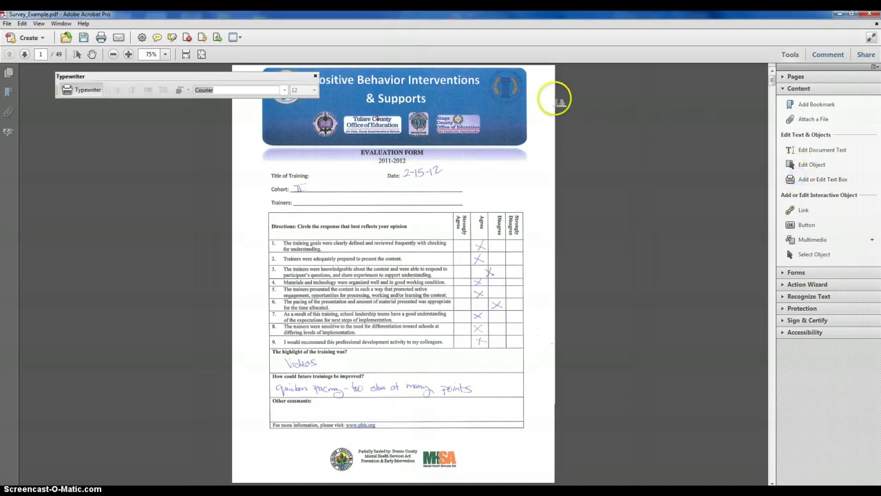
{"action": "left_click", "coordinate": [534, 74]}
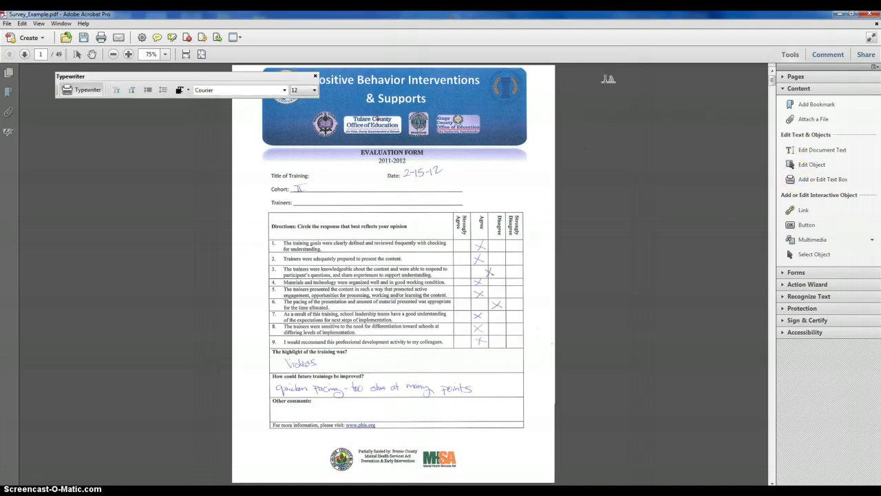
{"action": "scroll", "coordinate": [577, 151], "scroll_direction": "down", "scroll_amount": 8}
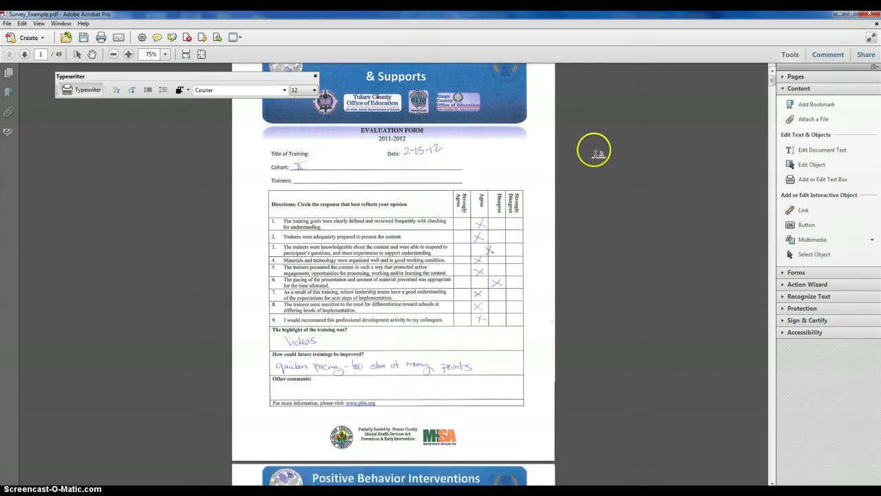
{"action": "scroll", "coordinate": [623, 157], "scroll_direction": "down", "scroll_amount": 1}
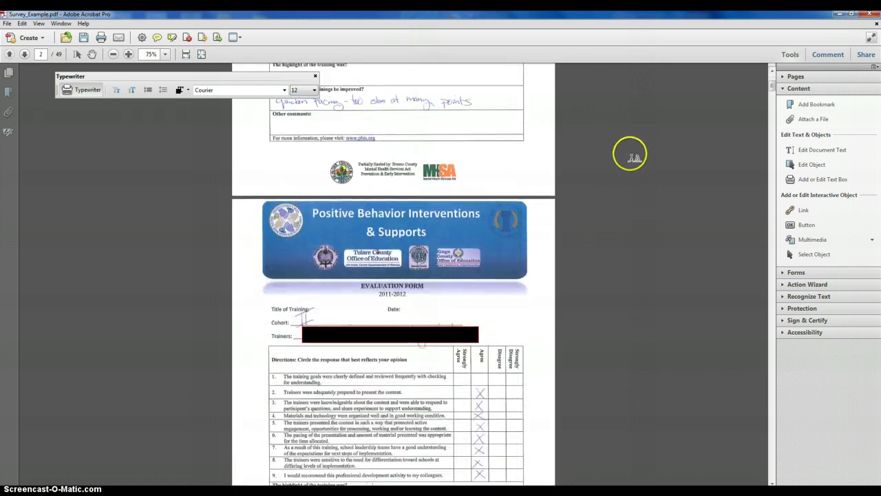
{"action": "left_click", "coordinate": [542, 207]}
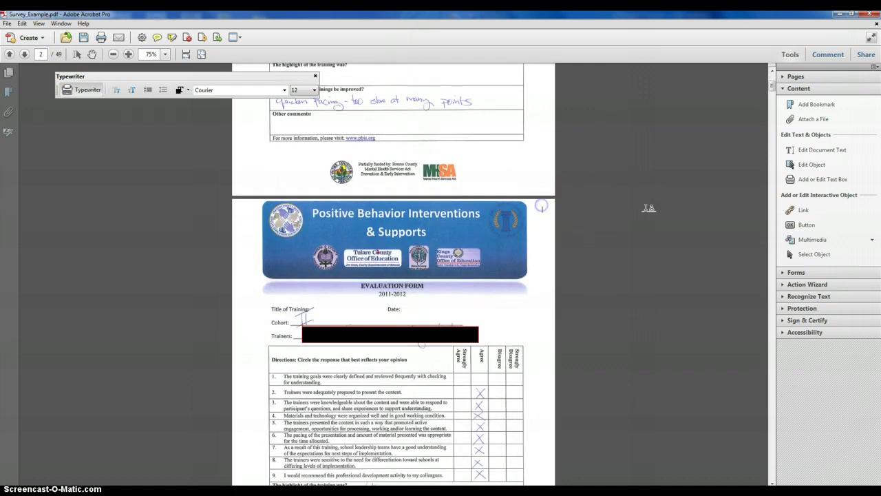
{"action": "type", "text": "2"}
Scroll down to page 5 and close the Typewriter toolbar
{"action": "scroll", "coordinate": [605, 269], "scroll_direction": "down", "scroll_amount": 2}
{"action": "scroll", "coordinate": [605, 269], "scroll_direction": "down", "scroll_amount": 10}
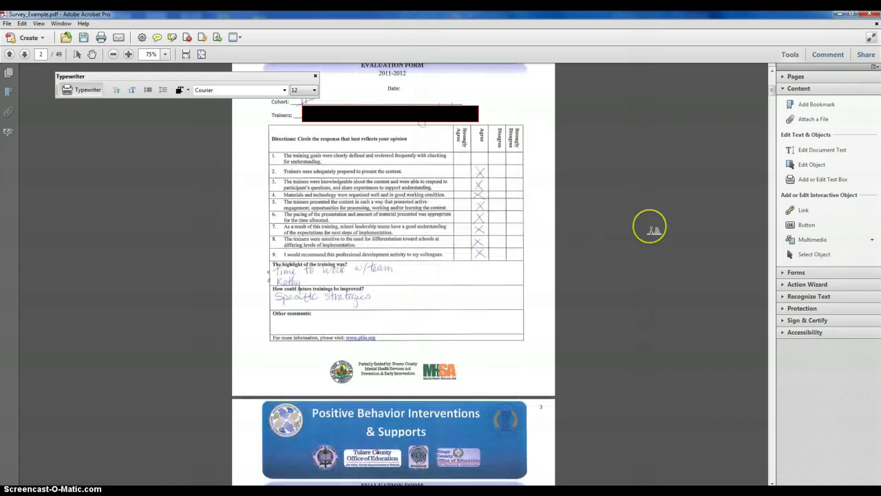
{"action": "scroll", "coordinate": [559, 219], "scroll_direction": "down", "scroll_amount": 11}
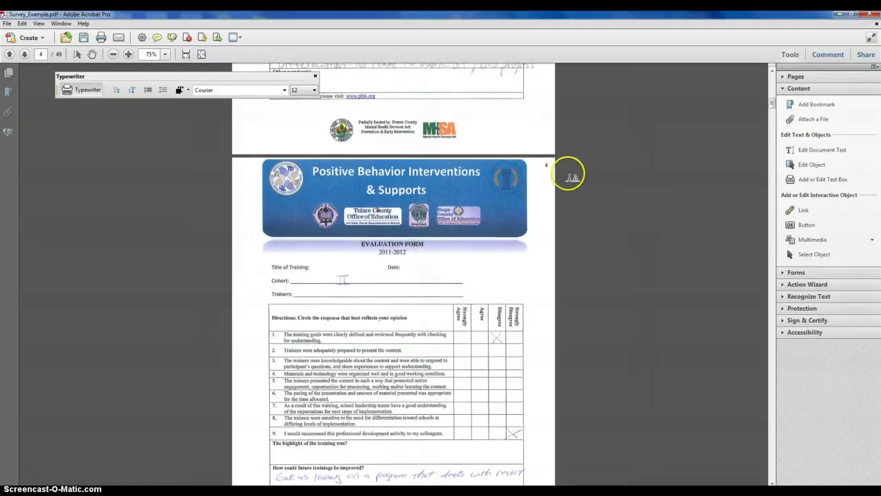
{"action": "scroll", "coordinate": [599, 191], "scroll_direction": "down", "scroll_amount": 6}
{"action": "scroll", "coordinate": [661, 194], "scroll_direction": "down", "scroll_amount": 8}
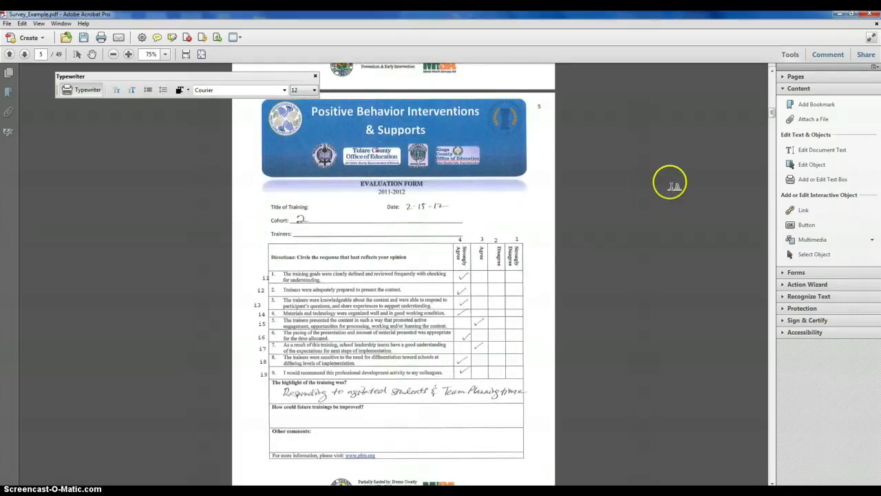
{"action": "scroll", "coordinate": [634, 180], "scroll_direction": "down", "scroll_amount": 1}
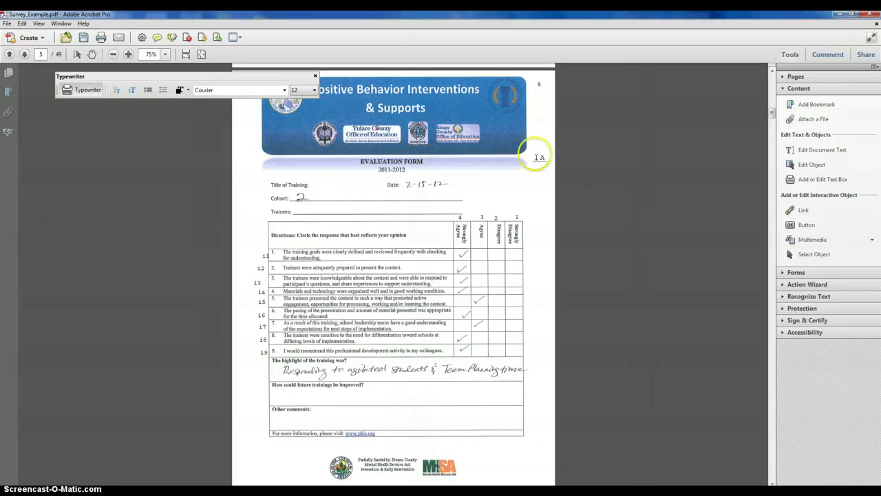
{"action": "left_click", "coordinate": [315, 75]}
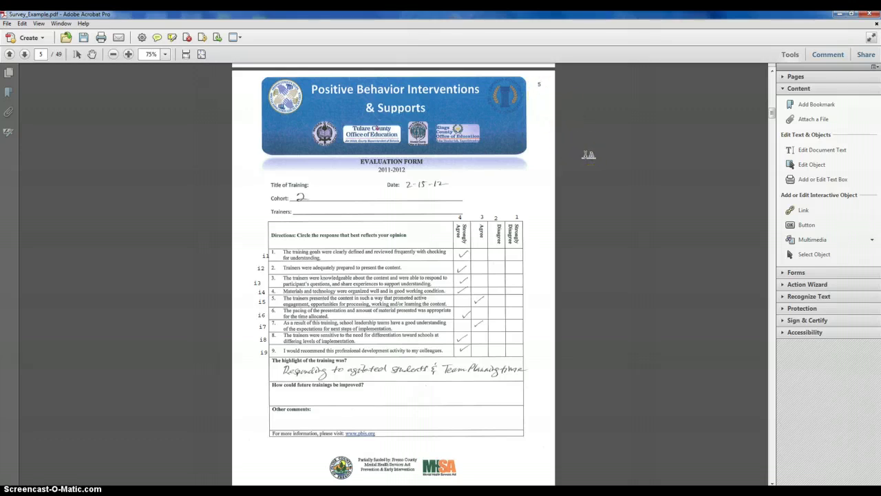
{"action": "scroll", "coordinate": [606, 157], "scroll_direction": "down", "scroll_amount": 1}
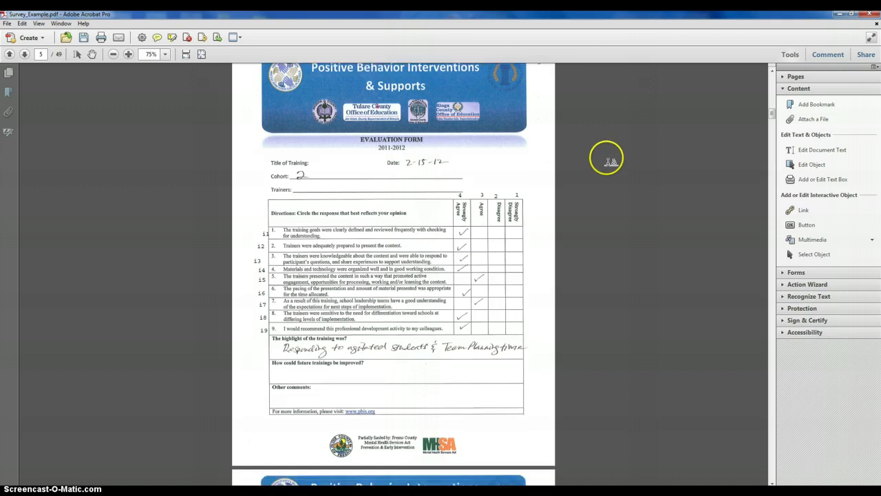
{"action": "scroll", "coordinate": [609, 158], "scroll_direction": "up", "scroll_amount": 1}
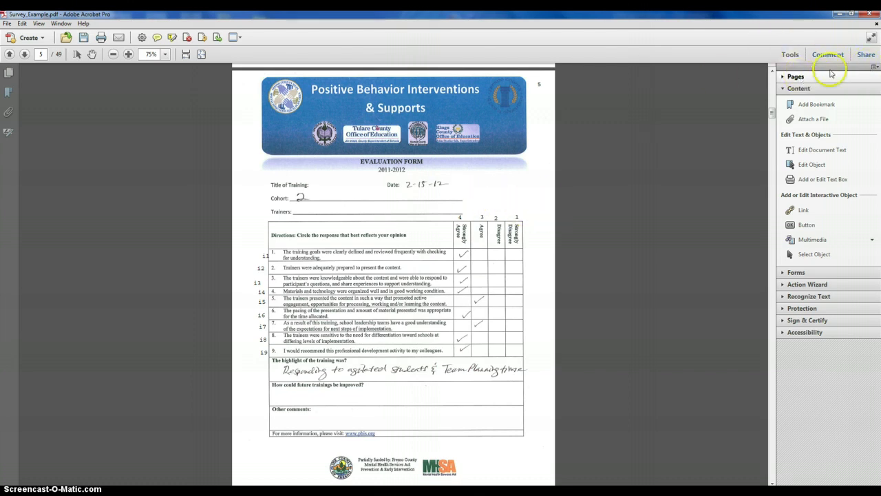
Close Acrobat's Tools pane, close Downloads, and snap Acrobat to the screen's left half beside Excel
{"action": "left_click", "coordinate": [875, 67]}
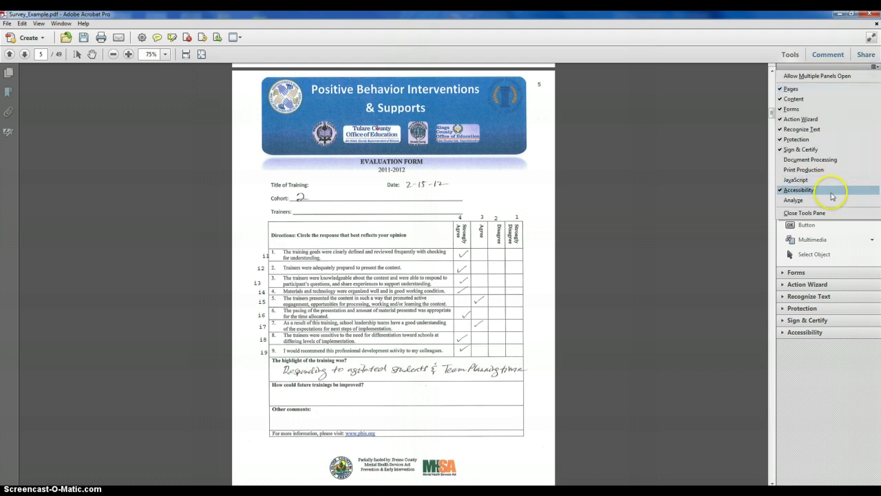
{"action": "left_click", "coordinate": [830, 213]}
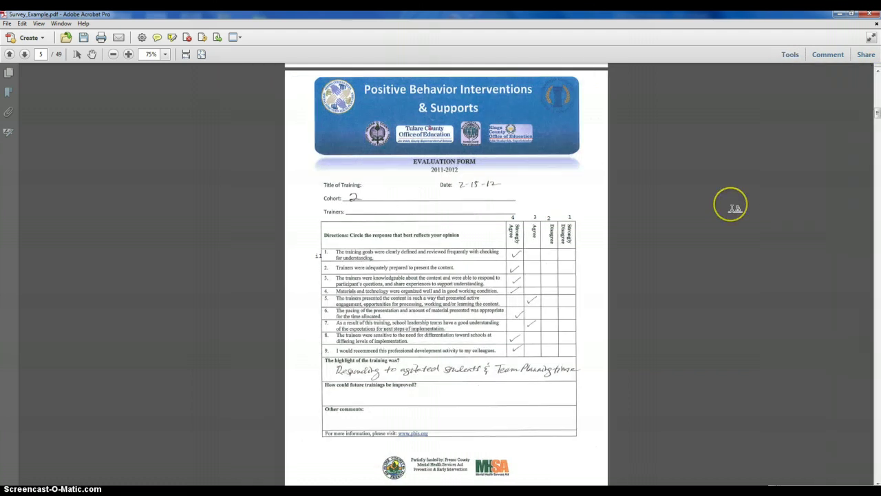
{"action": "left_click", "coordinate": [852, 14]}
{"action": "left_click", "coordinate": [782, 53]}
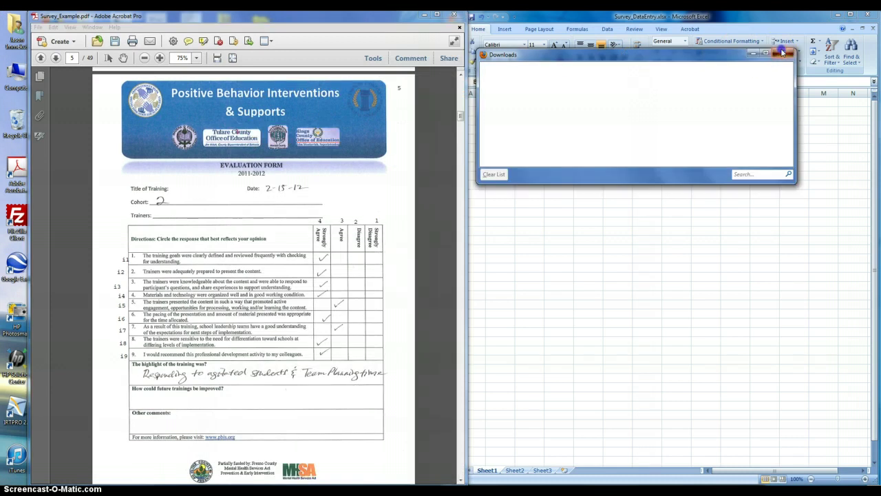
{"action": "left_click_drag", "start_coordinate": [411, 20], "coordinate": [2, 34]}
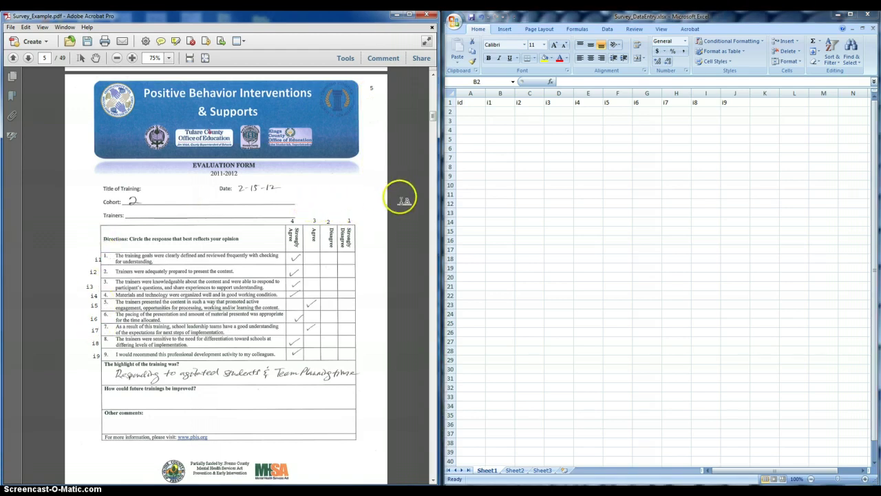
Enter the ids 1, 2, 3, 4, 5 in cells A2 through A6
{"action": "left_click", "coordinate": [468, 114]}
{"action": "left_click", "coordinate": [468, 113]}
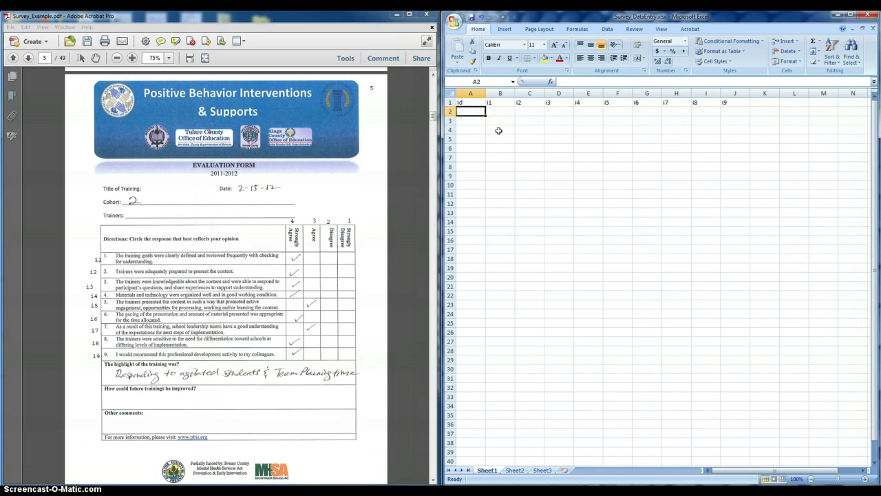
{"action": "key", "text": "Up"}
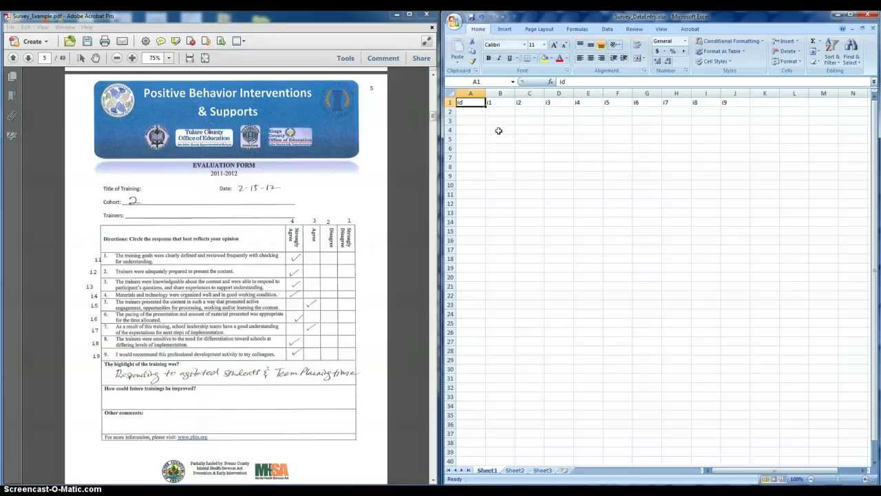
{"action": "key", "text": "Return"}
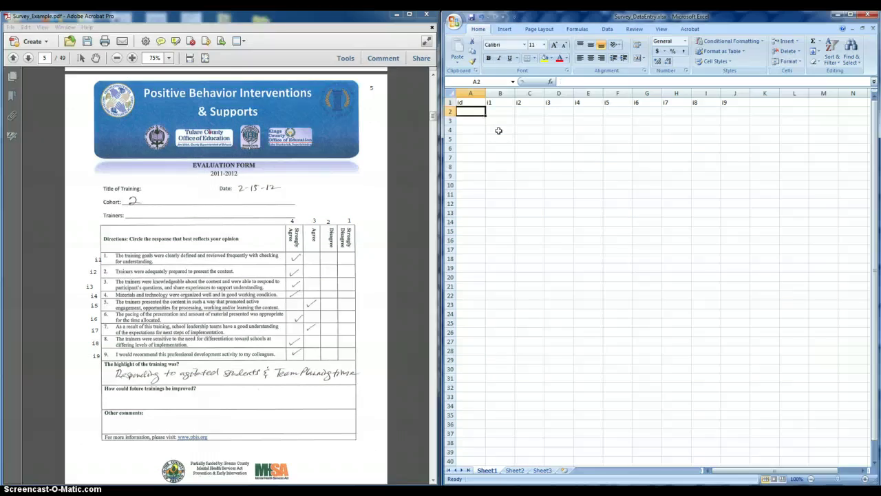
{"action": "type", "text": "1"}
{"action": "key", "text": "Return"}
{"action": "type", "text": "2"}
{"action": "key", "text": "Return"}
{"action": "type", "text": "3"}
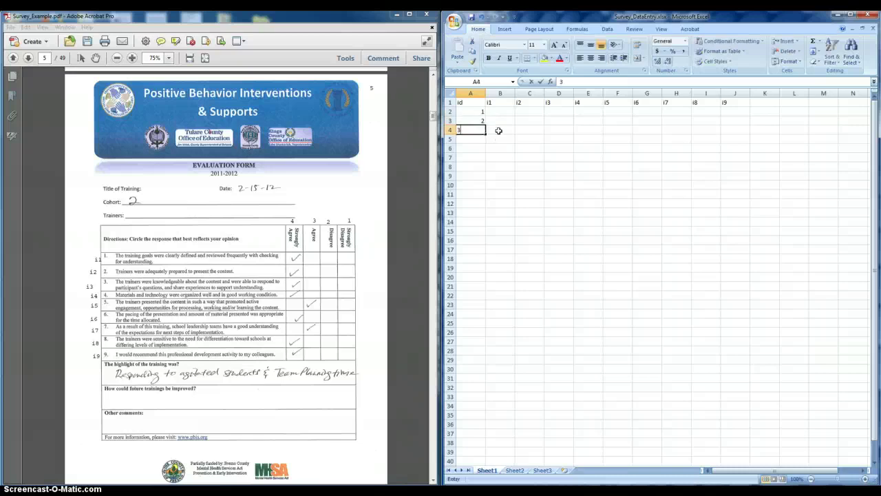
{"action": "key", "text": "Return"}
{"action": "type", "text": "4"}
{"action": "key", "text": "Return"}
{"action": "type", "text": "5"}
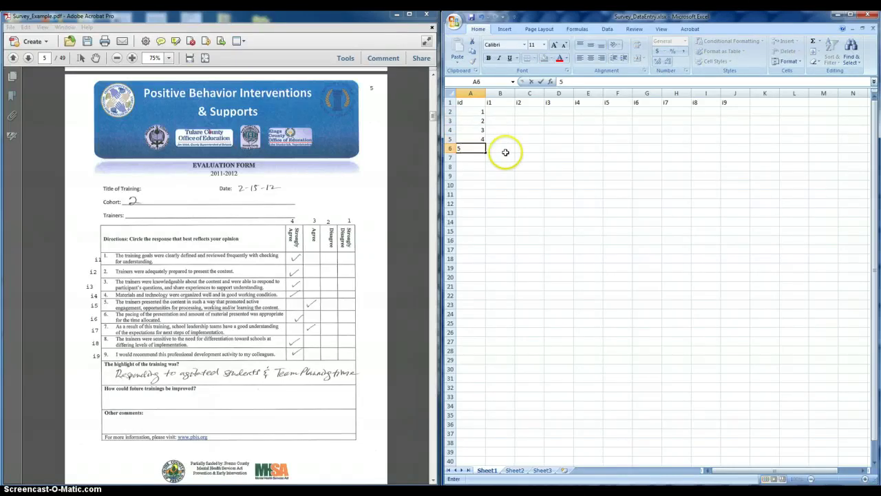
{"action": "left_click", "coordinate": [506, 152]}
{"action": "left_click", "coordinate": [479, 148]}
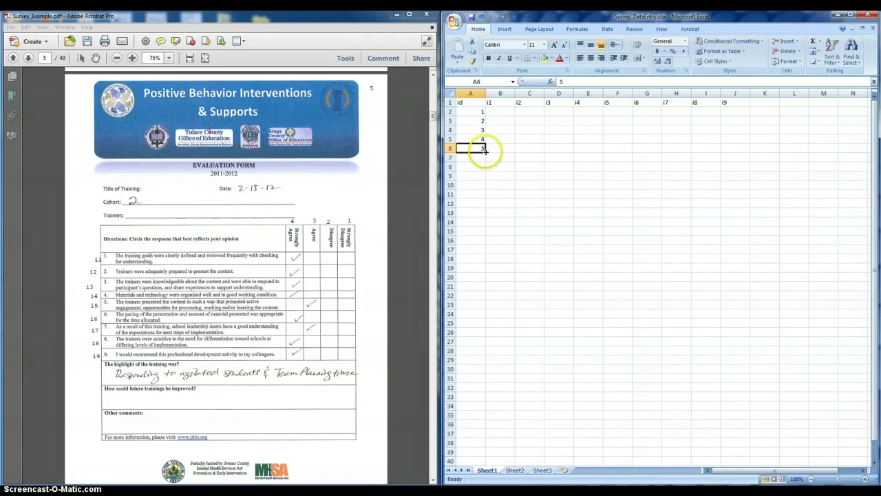
Drag A6 down column A and convert the fill into a counting series
{"action": "left_click_drag", "start_coordinate": [485, 150], "coordinate": [461, 461]}
{"action": "left_click", "coordinate": [492, 459]}
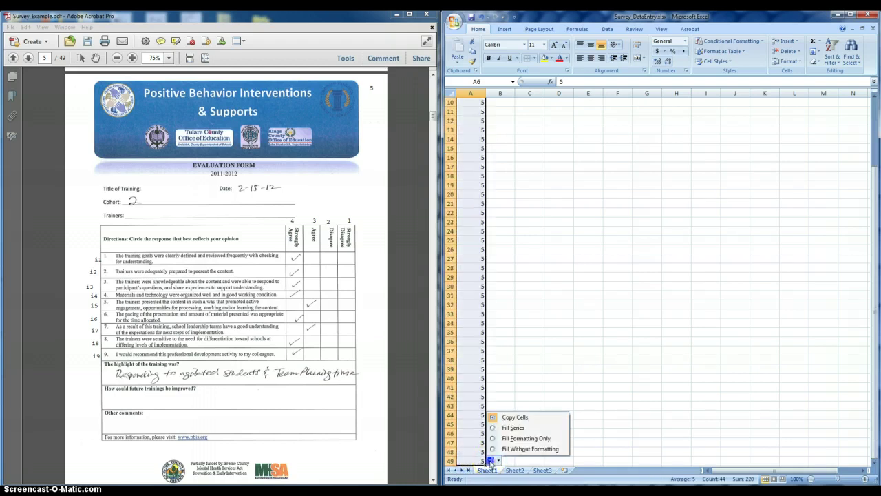
{"action": "left_click", "coordinate": [512, 428]}
Enter 49 in cell A50, then scroll back to the top of the sheet
{"action": "scroll", "coordinate": [515, 426], "scroll_direction": "down", "scroll_amount": 5}
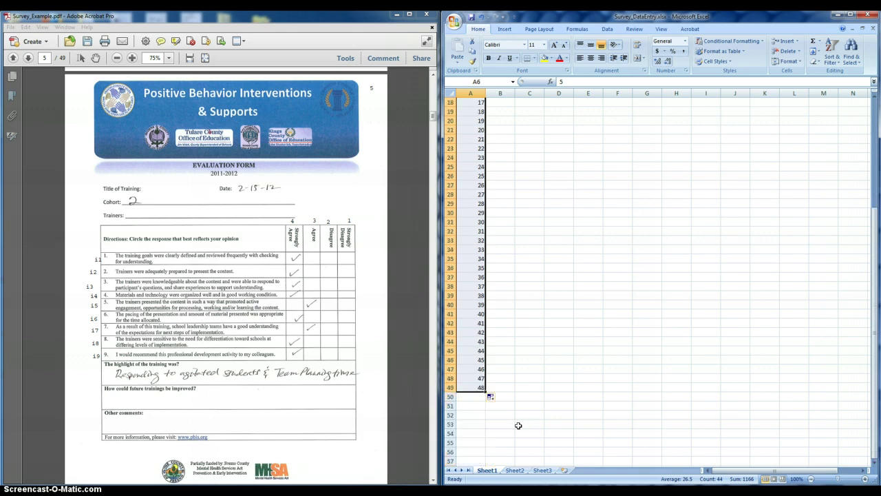
{"action": "left_click", "coordinate": [480, 370]}
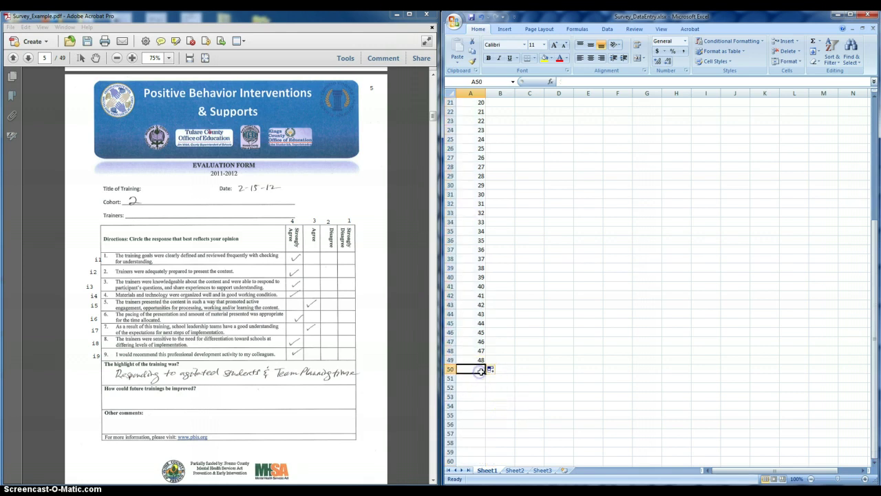
{"action": "type", "text": "49"}
{"action": "left_click", "coordinate": [499, 377]}
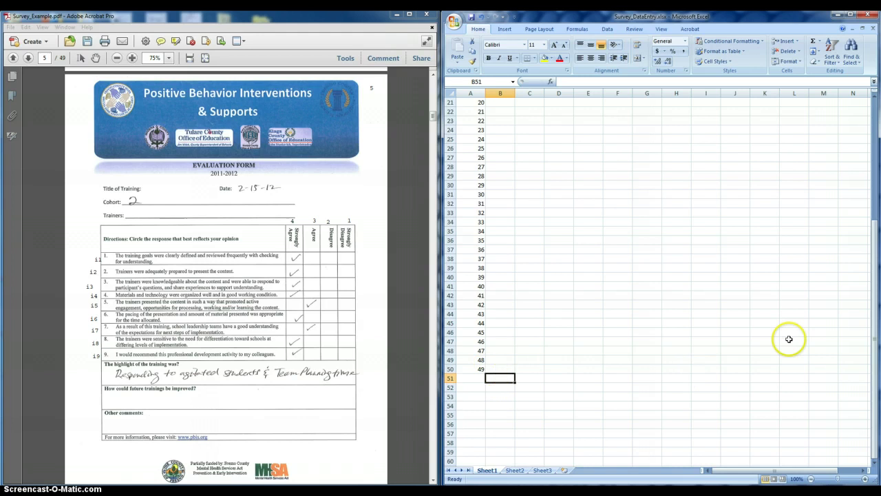
{"action": "left_click_drag", "start_coordinate": [875, 365], "coordinate": [874, 233]}
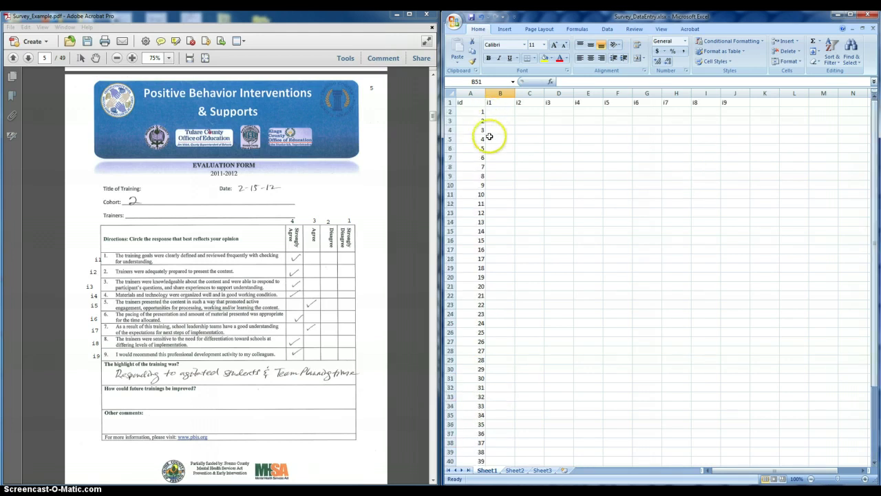
{"action": "scroll", "coordinate": [484, 226], "scroll_direction": "down", "scroll_amount": 8}
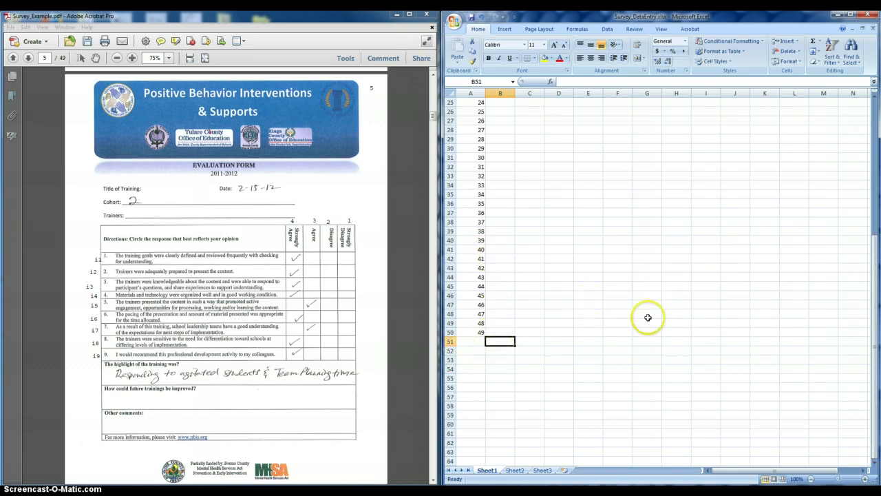
{"action": "scroll", "coordinate": [784, 290], "scroll_direction": "up", "scroll_amount": 8}
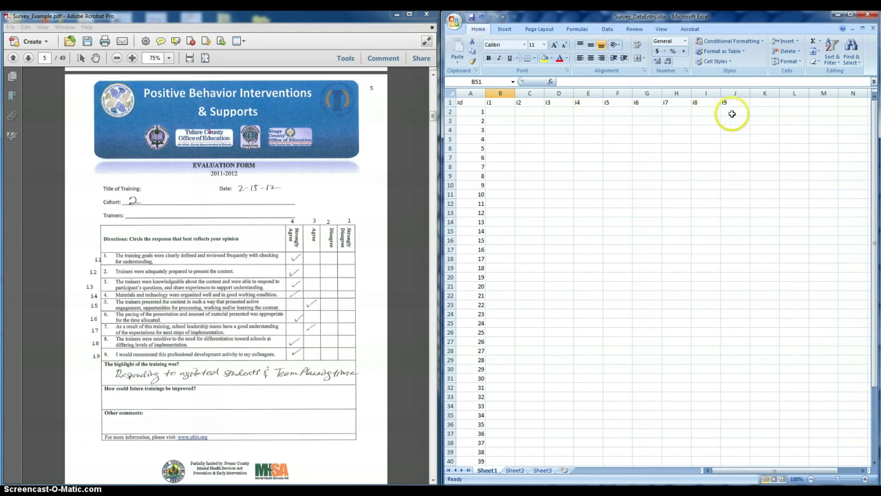
Select cells around the header row, then scroll the survey PDF back up to page 1
{"action": "left_click", "coordinate": [508, 118]}
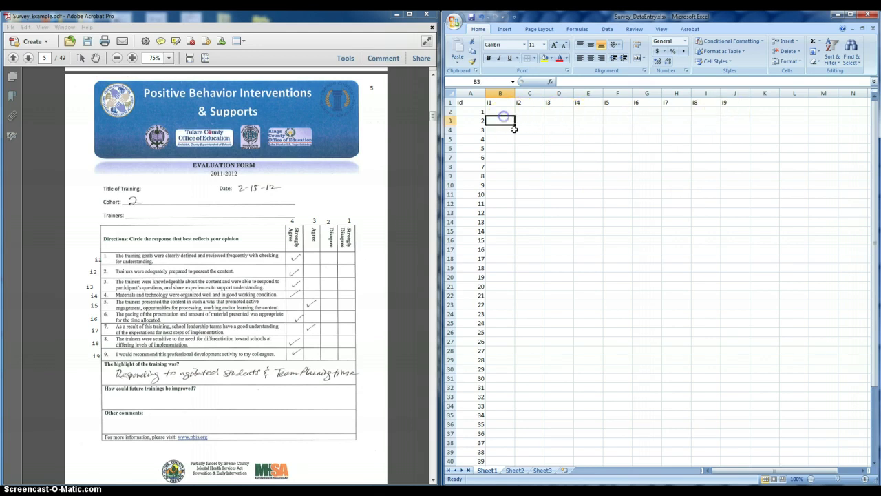
{"action": "left_click", "coordinate": [508, 113]}
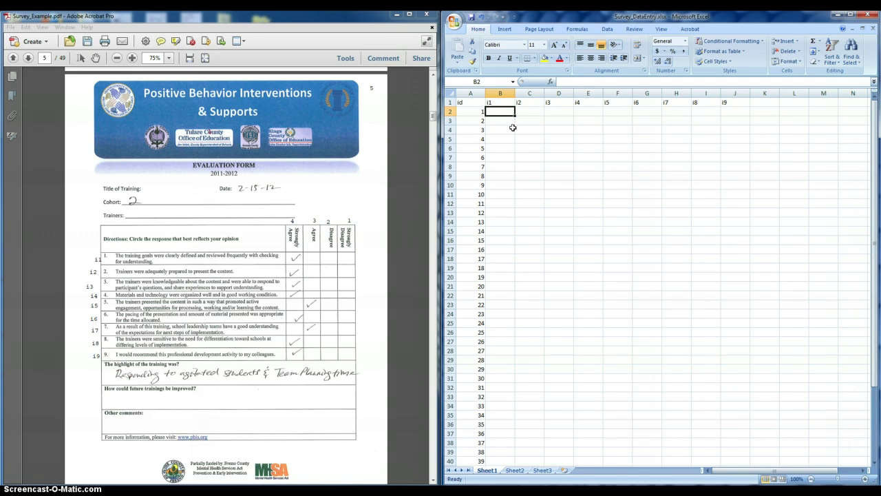
{"action": "left_click", "coordinate": [764, 104]}
{"action": "left_click", "coordinate": [792, 106]}
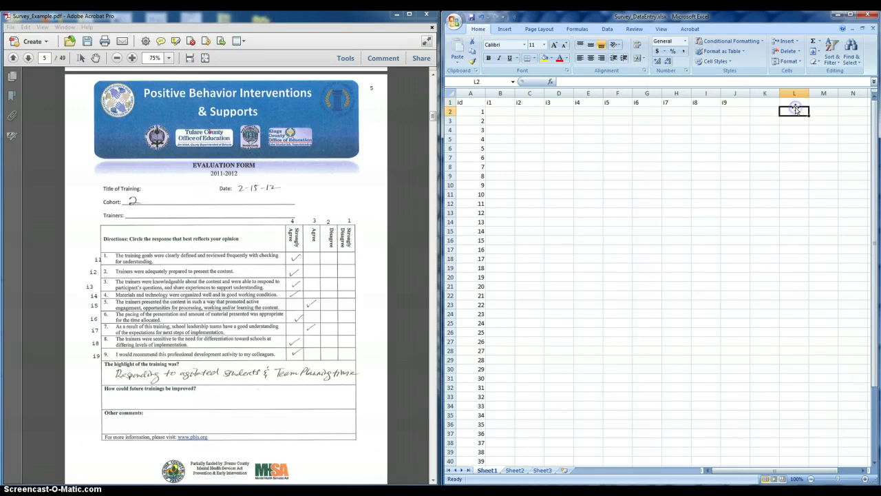
{"action": "left_click", "coordinate": [817, 104]}
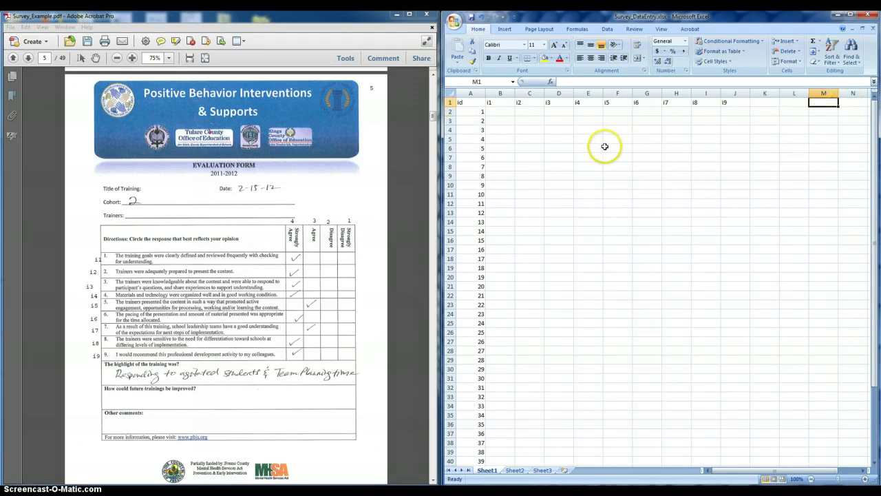
{"action": "left_click_drag", "start_coordinate": [436, 112], "coordinate": [434, 81]}
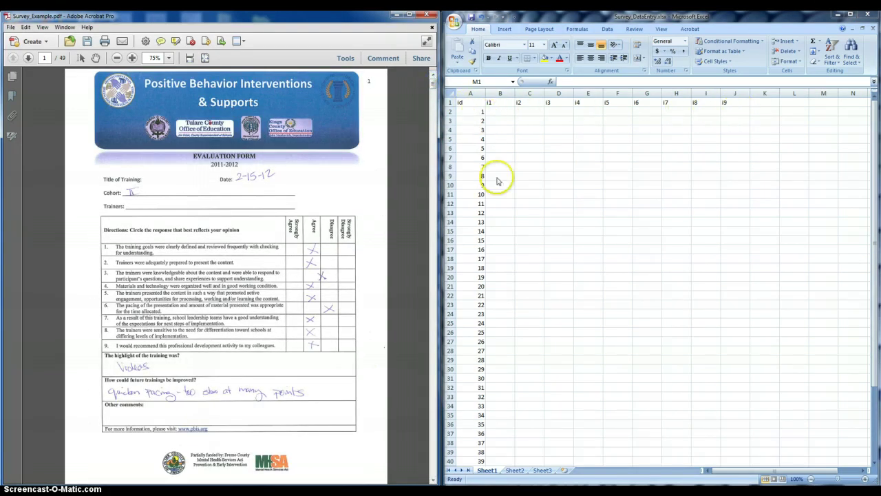
Starting at B2, enter survey 1's answers 3, 3, 2, 3, 3 for i1–i5
{"action": "left_click", "coordinate": [507, 112]}
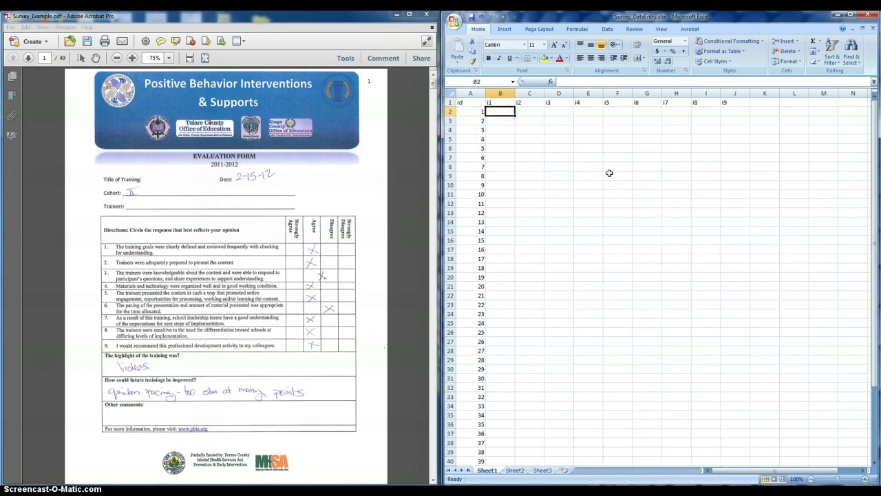
{"action": "type", "text": "3"}
{"action": "key", "text": "Tab"}
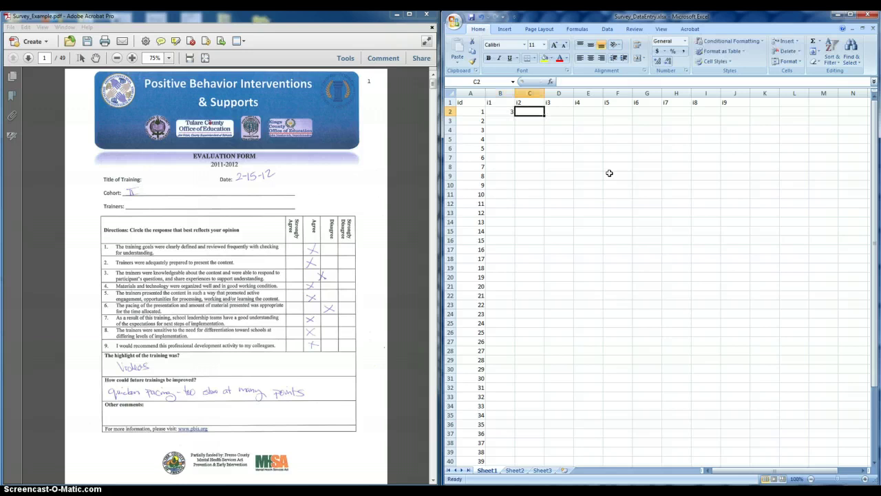
{"action": "type", "text": "3"}
{"action": "key", "text": "Tab"}
{"action": "type", "text": "2"}
{"action": "key", "text": "Tab"}
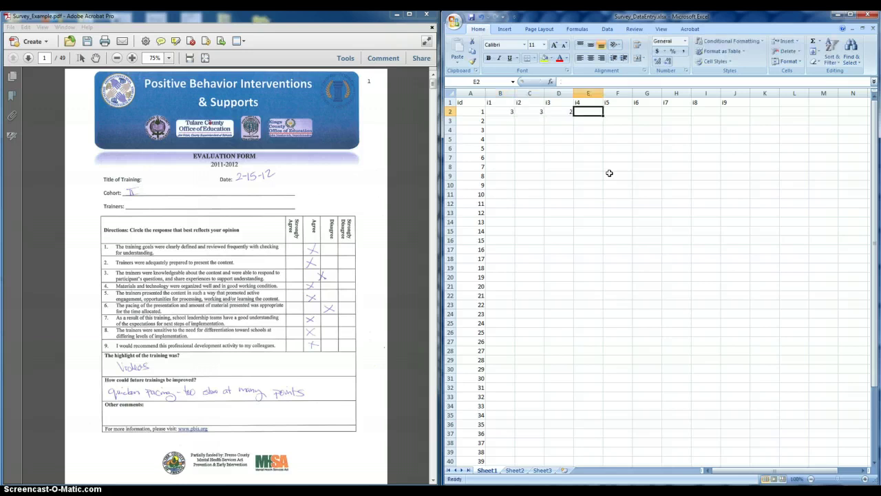
{"action": "type", "text": "3"}
{"action": "key", "text": "Tab"}
{"action": "type", "text": "3"}
{"action": "key", "text": "Tab"}
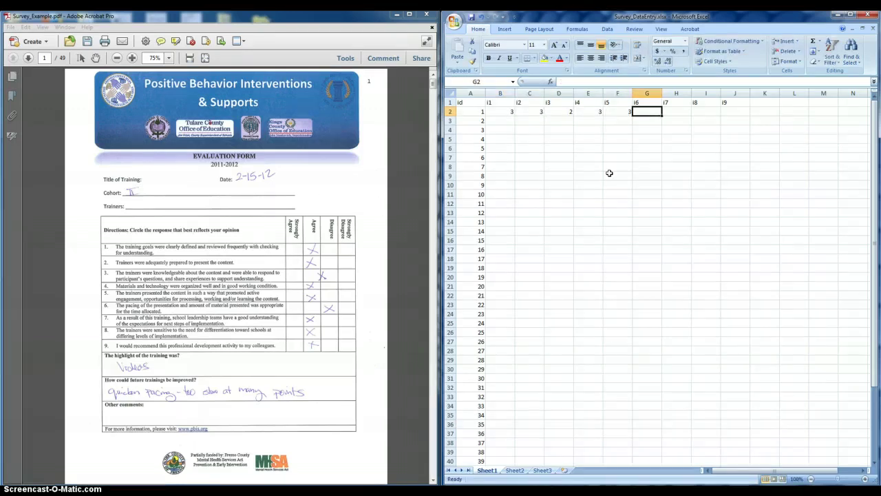
Enter 2, 3, 3, 3 for i6–i9 to complete row 2
{"action": "type", "text": "2"}
{"action": "key", "text": "Tab"}
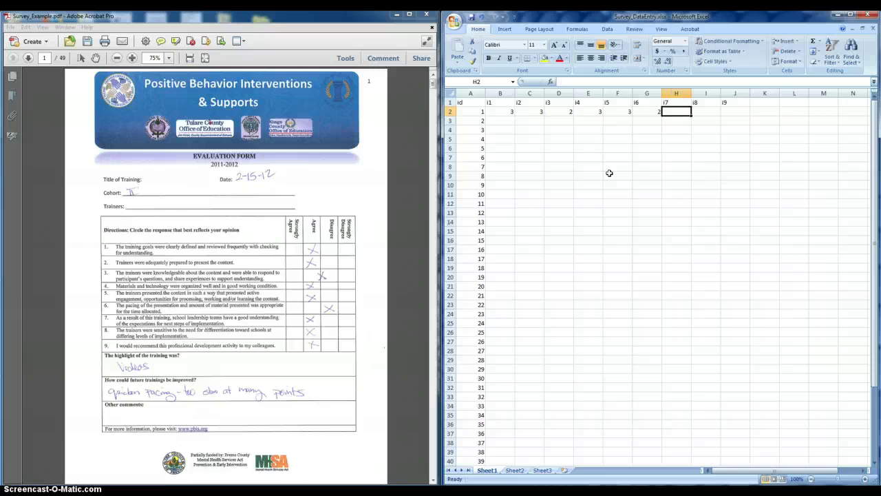
{"action": "type", "text": "3"}
{"action": "key", "text": "Tab"}
{"action": "type", "text": "3"}
{"action": "key", "text": "Tab"}
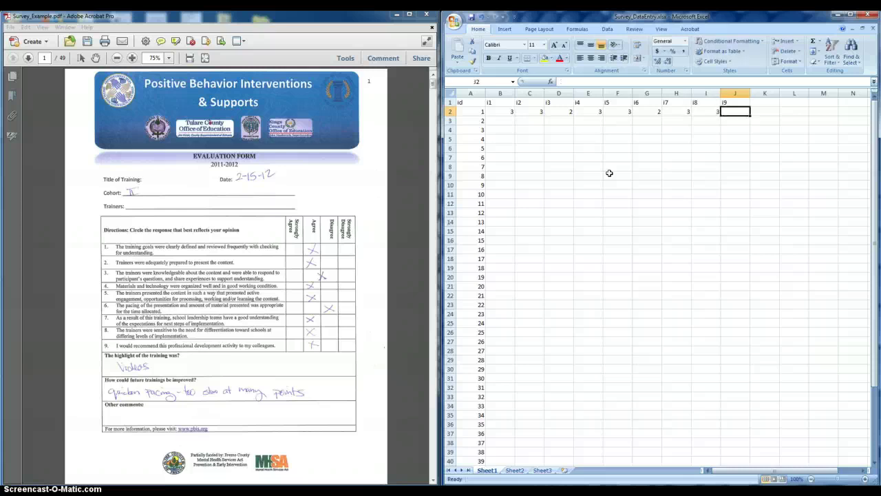
{"action": "type", "text": "3"}
{"action": "key", "text": "Down"}
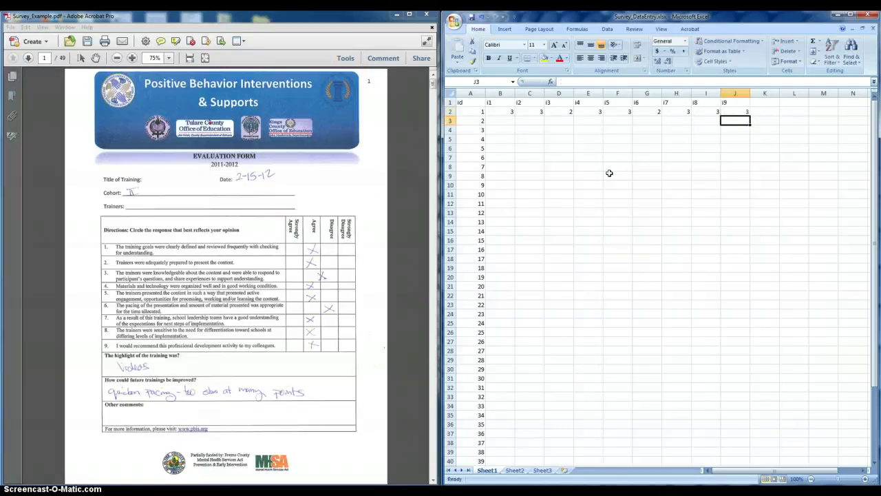
Review row 2's entries from B2, then move to cell B3
{"action": "key", "text": "Left"}
{"action": "key", "text": "Left"}
{"action": "key", "text": "Left"}
{"action": "key", "text": "Left"}
{"action": "key", "text": "Left"}
{"action": "key", "text": "Left"}
{"action": "key", "text": "Left"}
{"action": "key", "text": "Left"}
{"action": "key", "text": "Up"}
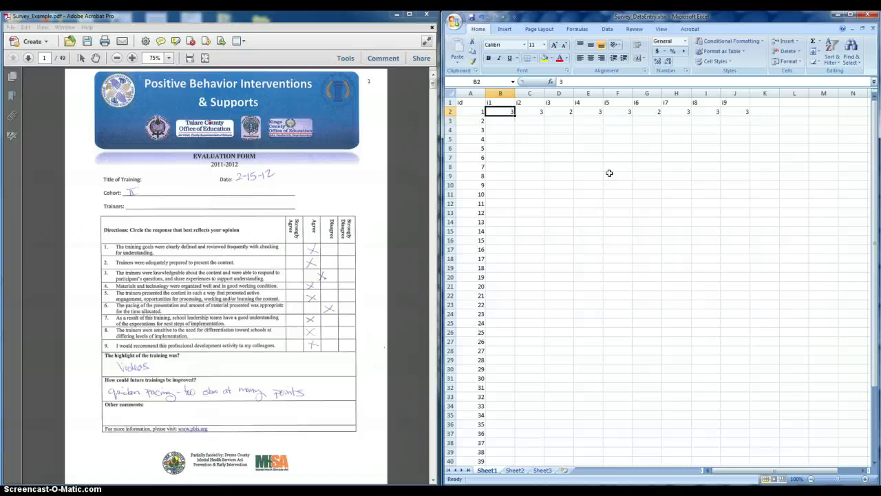
{"action": "key", "text": "Right"}
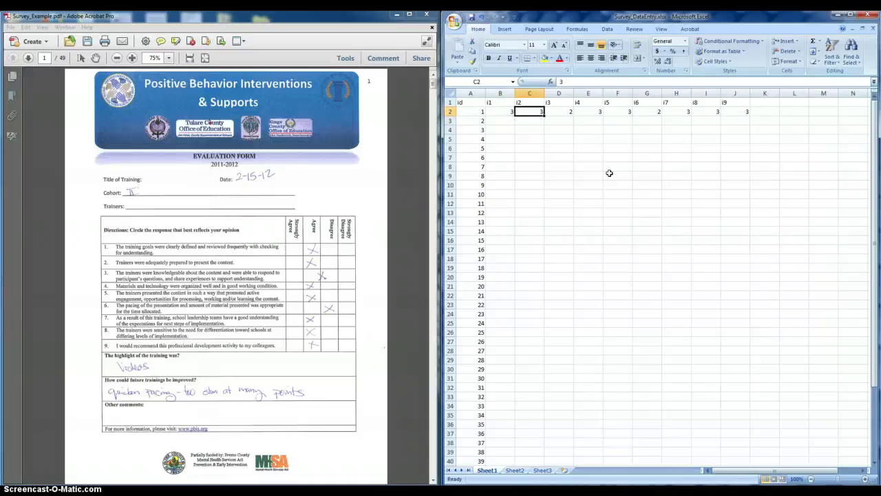
{"action": "key", "text": "Right"}
{"action": "key", "text": "Right"}
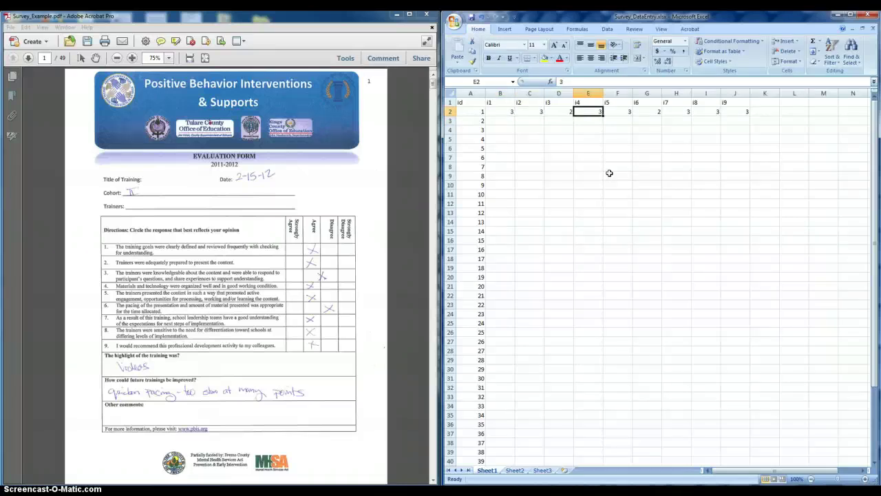
{"action": "key", "text": "Right"}
{"action": "key", "text": "Right"}
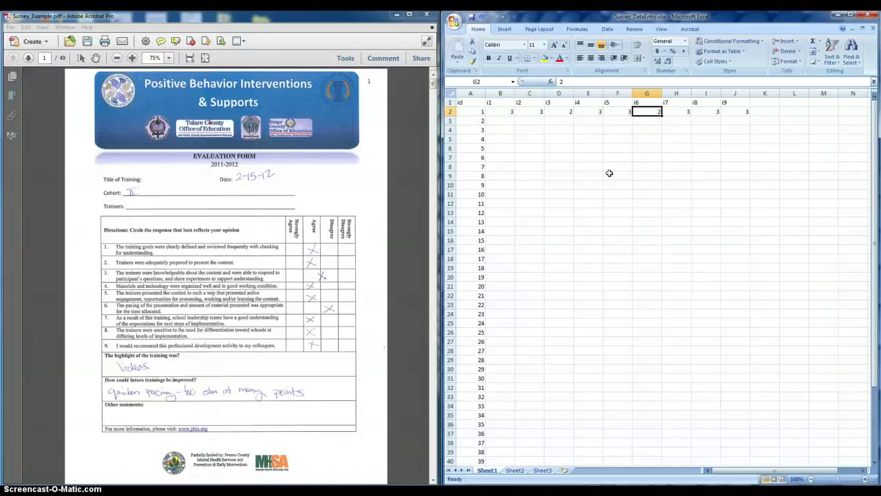
{"action": "key", "text": "Right"}
{"action": "key", "text": "Right"}
{"action": "key", "text": "Right"}
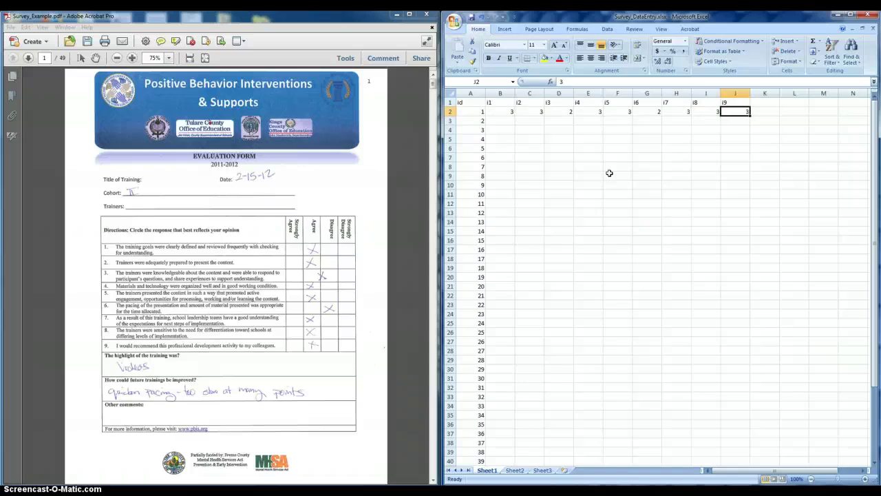
{"action": "key", "text": "Down"}
{"action": "key", "text": "Left"}
{"action": "key", "text": "Left"}
{"action": "key", "text": "Left"}
{"action": "key", "text": "Left"}
{"action": "key", "text": "Left"}
{"action": "key", "text": "Left"}
{"action": "key", "text": "Left"}
{"action": "key", "text": "Left"}
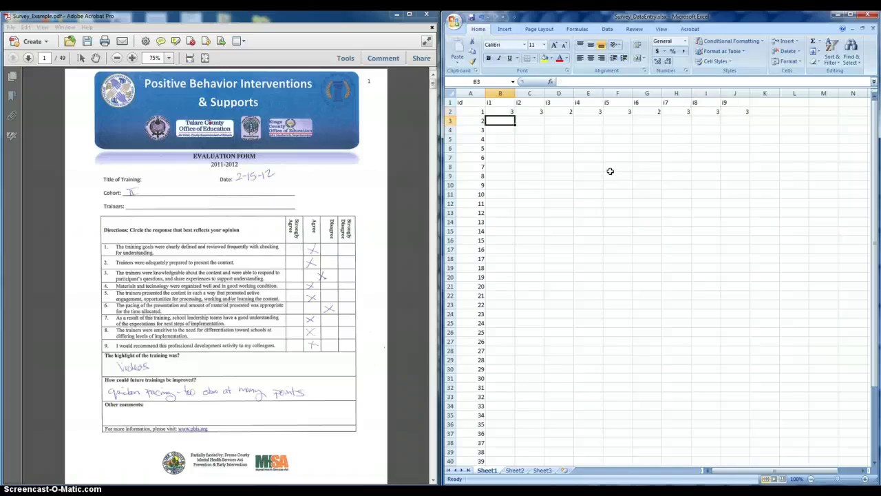
Scroll the survey PDF to the second survey's form
{"action": "left_click", "coordinate": [405, 254]}
{"action": "scroll", "coordinate": [408, 258], "scroll_direction": "down", "scroll_amount": 6}
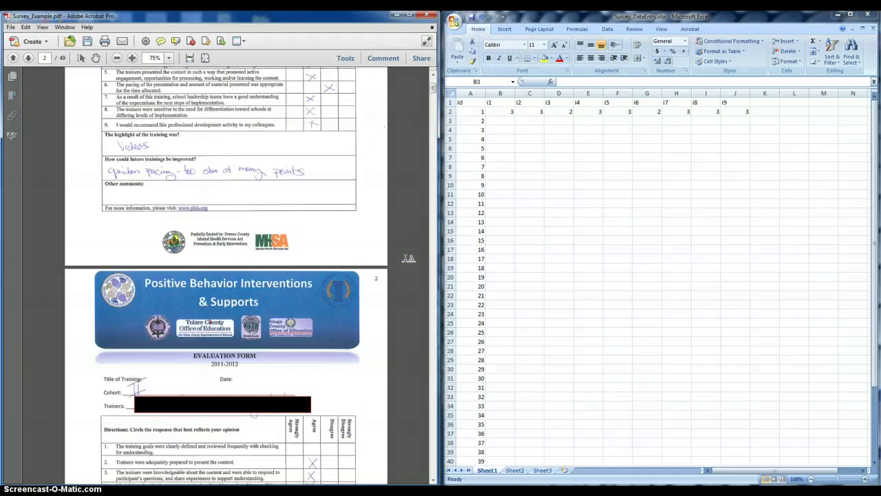
{"action": "scroll", "coordinate": [408, 258], "scroll_direction": "down", "scroll_amount": 1}
{"action": "left_click", "coordinate": [401, 249]}
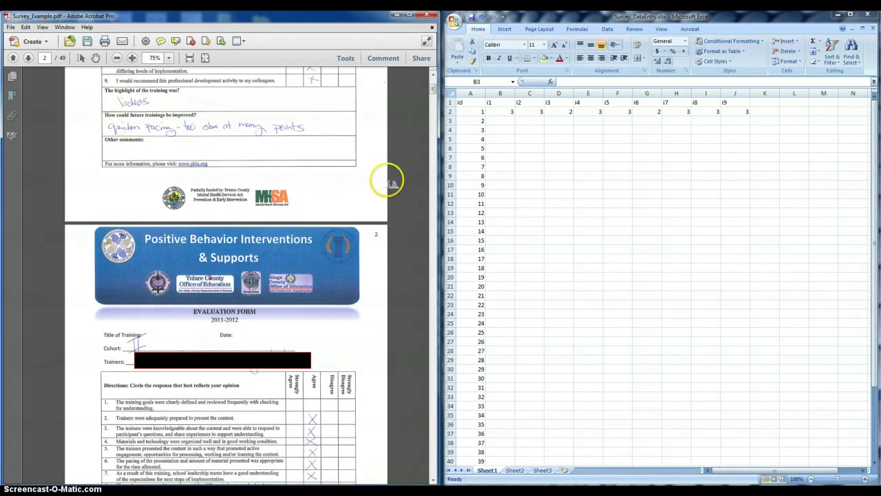
{"action": "scroll", "coordinate": [400, 192], "scroll_direction": "up", "scroll_amount": 5}
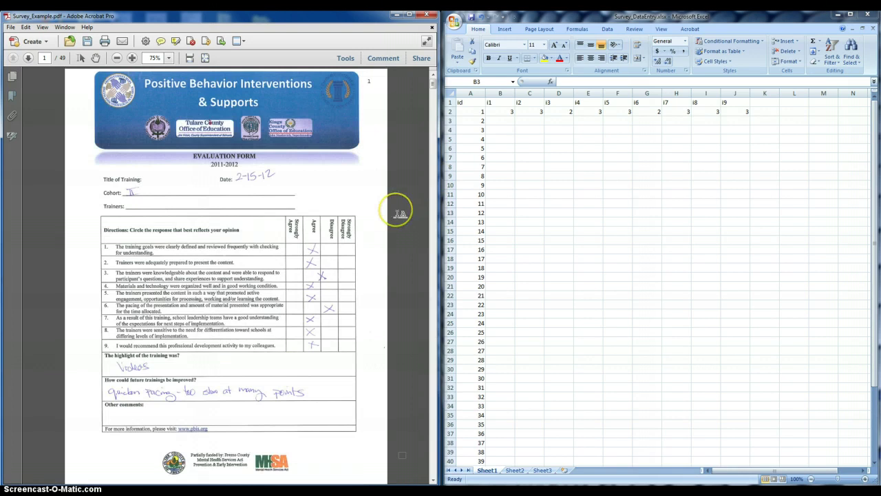
{"action": "scroll", "coordinate": [401, 215], "scroll_direction": "down", "scroll_amount": 10}
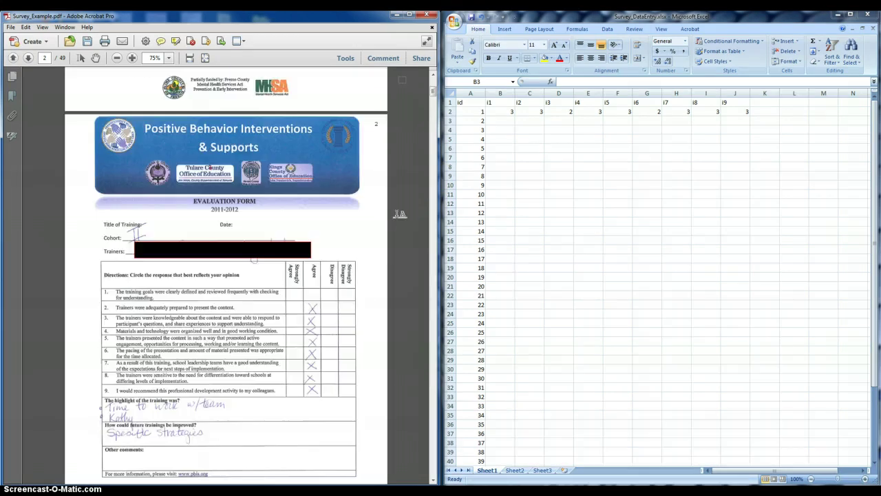
{"action": "scroll", "coordinate": [400, 214], "scroll_direction": "down", "scroll_amount": 3}
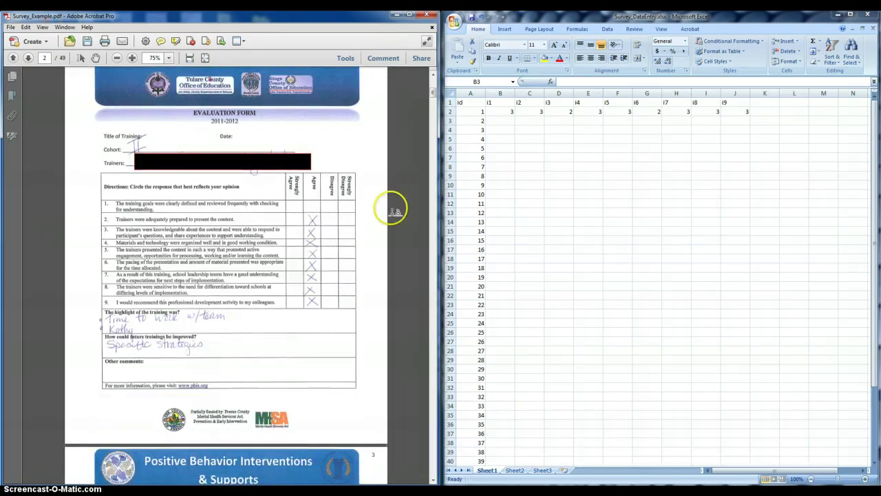
Leave B3 blank and enter 3 for items i2–i5 in C3:F3
{"action": "left_click", "coordinate": [511, 121]}
{"action": "left_click", "coordinate": [531, 119]}
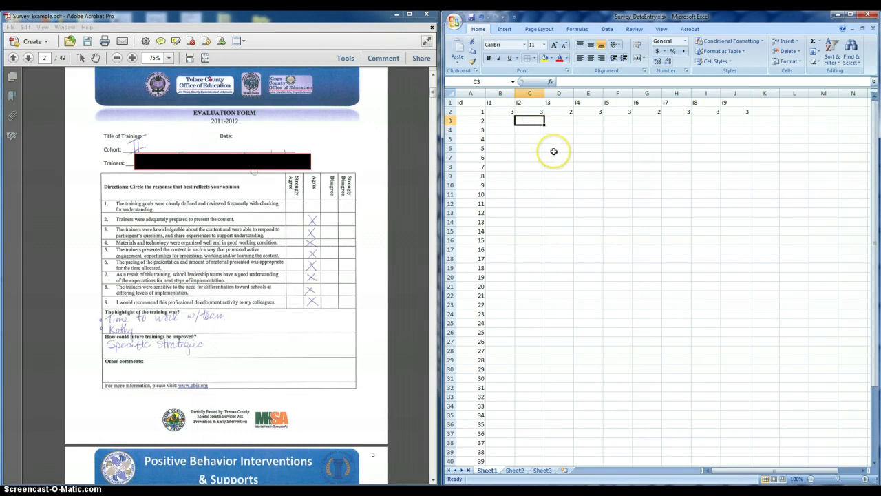
{"action": "key", "text": "Left"}
{"action": "key", "text": "Right"}
{"action": "type", "text": "3"}
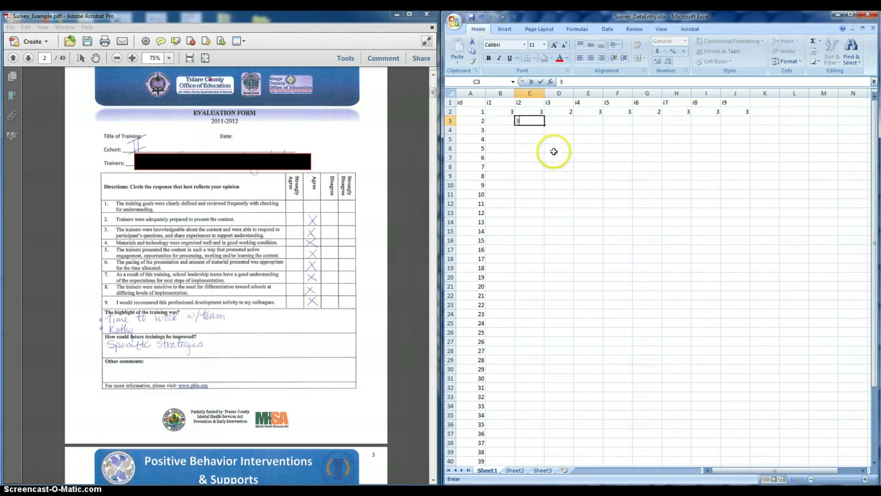
{"action": "key", "text": "Right"}
{"action": "type", "text": "3"}
{"action": "key", "text": "Right"}
{"action": "type", "text": "3"}
{"action": "key", "text": "Right"}
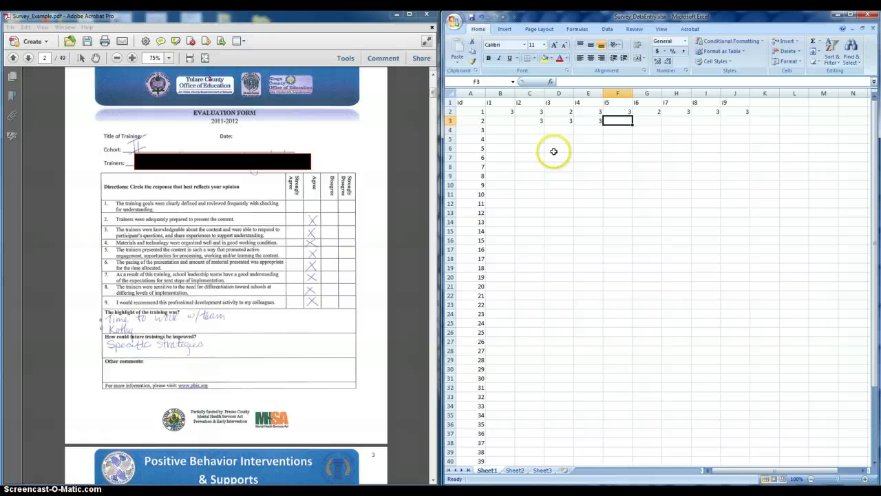
{"action": "type", "text": "3"}
{"action": "key", "text": "Right"}
Enter 3 for items i6–i9 in G3:J3, then move to cell B4
{"action": "type", "text": "3"}
{"action": "key", "text": "Right"}
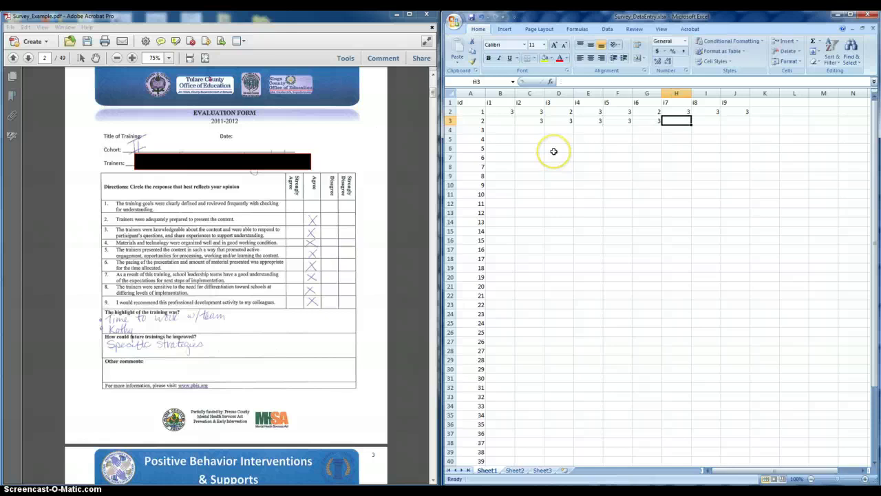
{"action": "type", "text": "3"}
{"action": "key", "text": "Right"}
{"action": "type", "text": "3"}
{"action": "key", "text": "Right"}
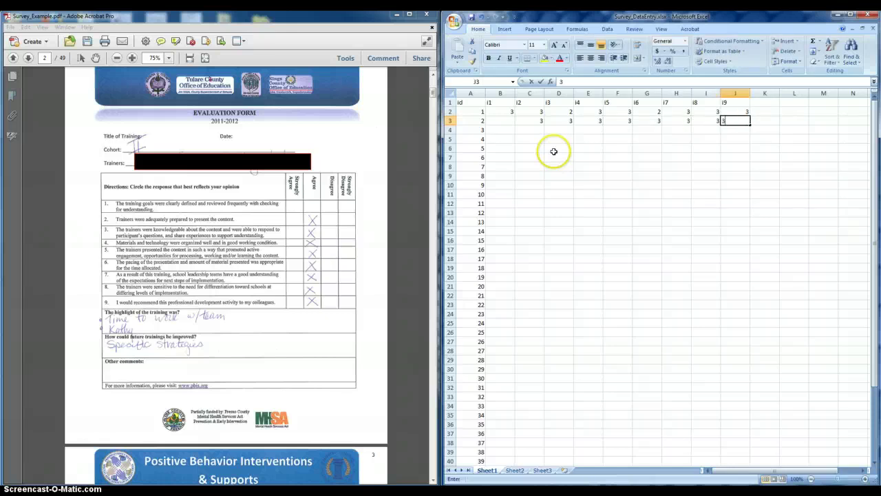
{"action": "type", "text": "3"}
{"action": "key", "text": "Return"}
{"action": "key", "text": "Home"}
{"action": "key", "text": "Right"}
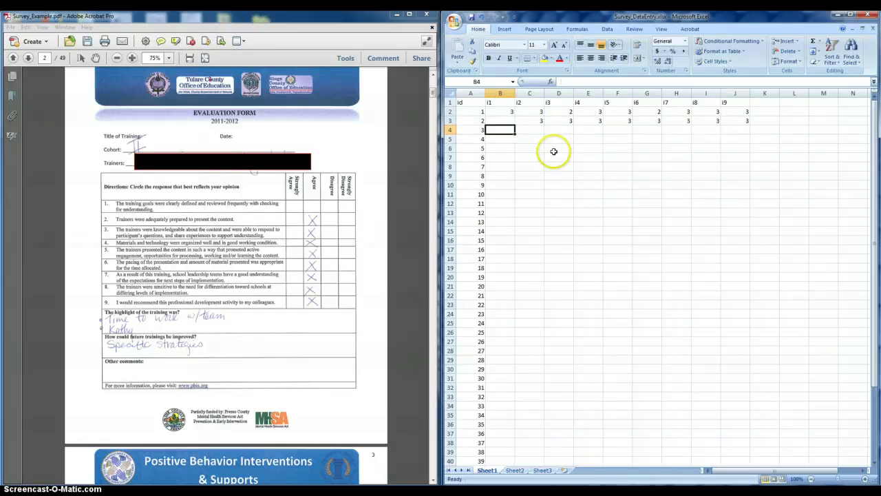
Scroll the PDF to survey 3 and enter 3, 3 for i1–i2 in B4:C4
{"action": "left_click", "coordinate": [397, 210]}
{"action": "scroll", "coordinate": [406, 268], "scroll_direction": "down", "scroll_amount": 2}
{"action": "scroll", "coordinate": [406, 268], "scroll_direction": "down", "scroll_amount": 10}
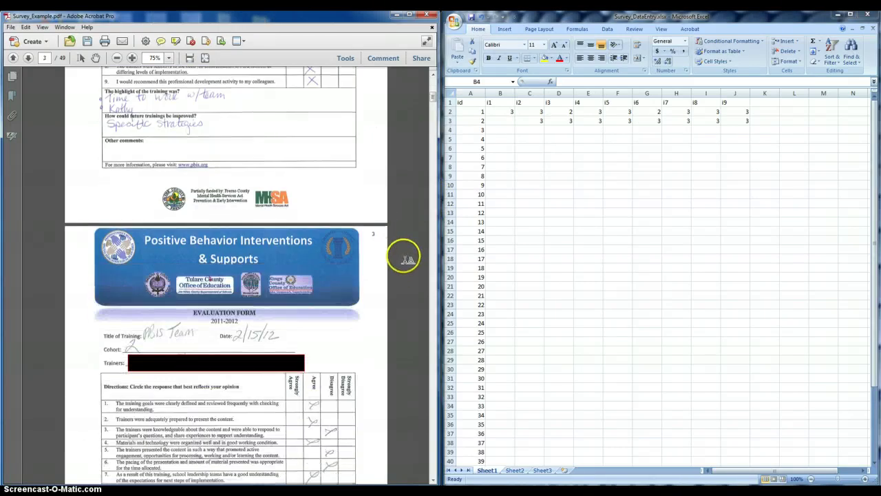
{"action": "left_click", "coordinate": [501, 131]}
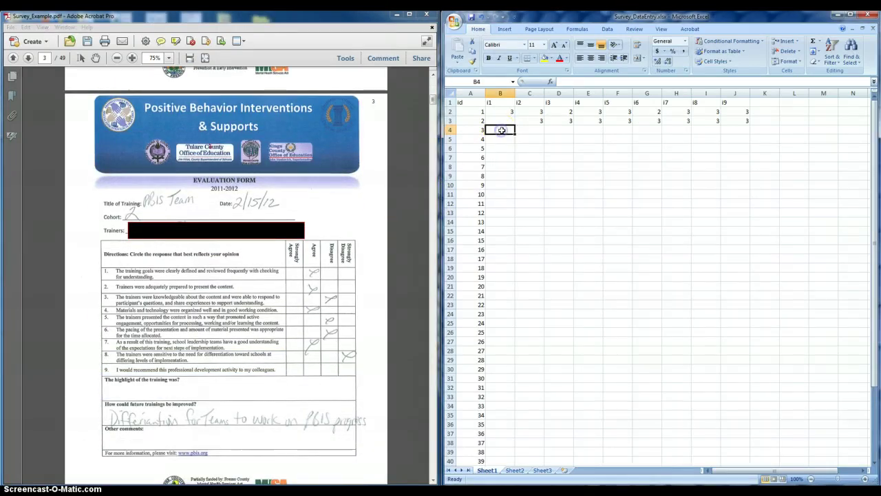
{"action": "type", "text": "3"}
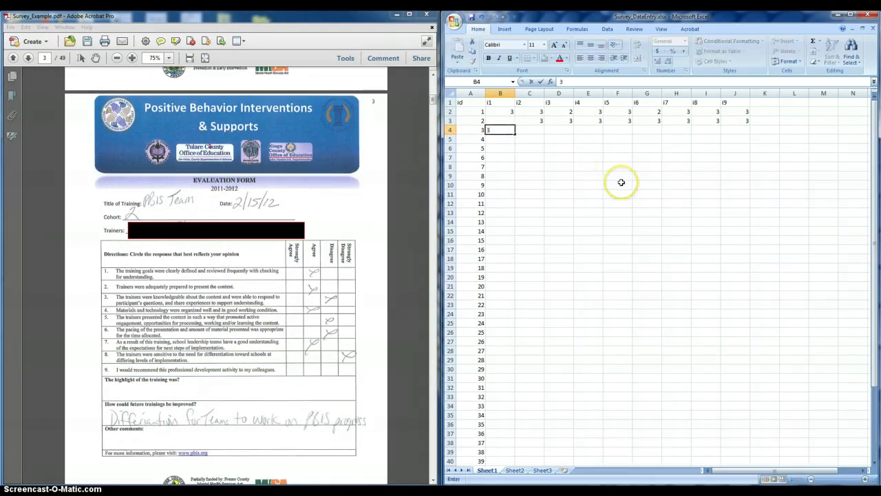
{"action": "key", "text": "Right"}
{"action": "type", "text": "3"}
{"action": "key", "text": "Right"}
Enter 2, 3, 2, 2 for i3–i6, skip i7, and put 3 under i8
{"action": "type", "text": "2"}
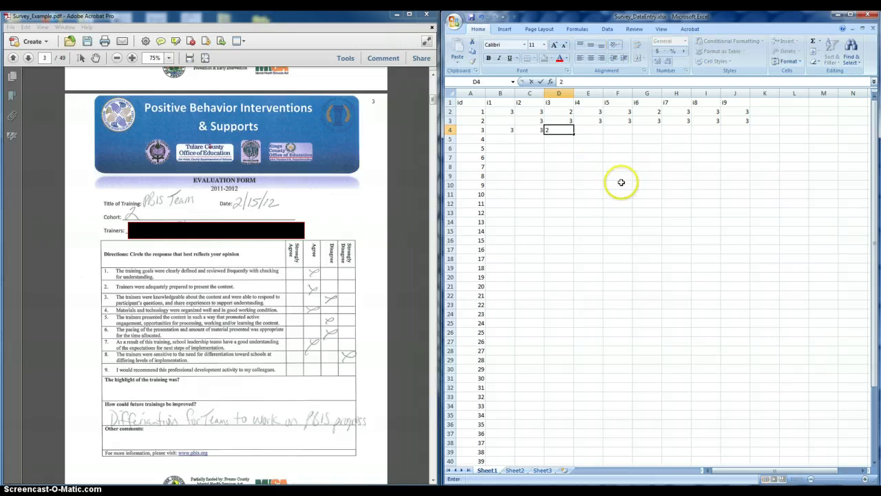
{"action": "key", "text": "Right"}
{"action": "type", "text": "3"}
{"action": "key", "text": "Right"}
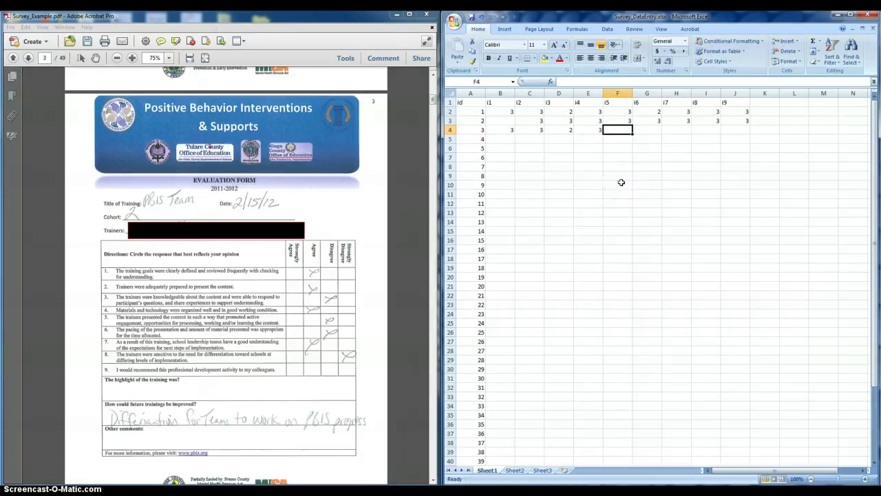
{"action": "type", "text": "2"}
{"action": "key", "text": "Right"}
{"action": "type", "text": "2"}
{"action": "key", "text": "Right"}
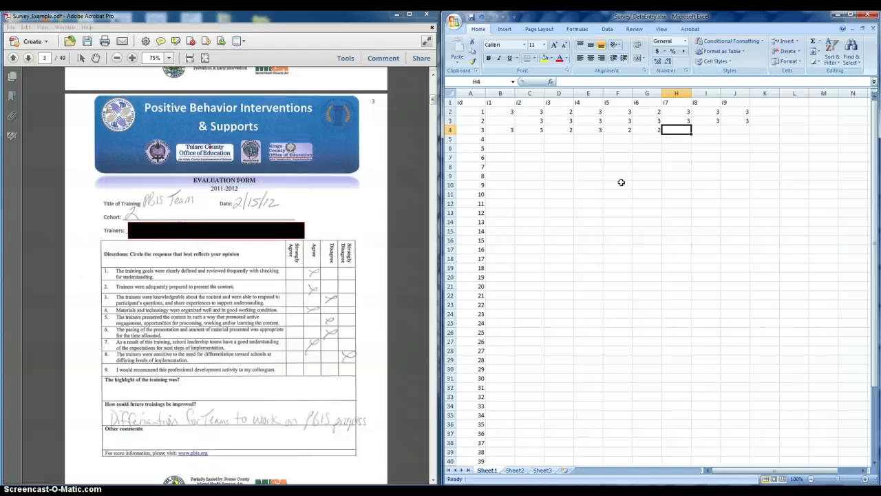
{"action": "key", "text": "Right"}
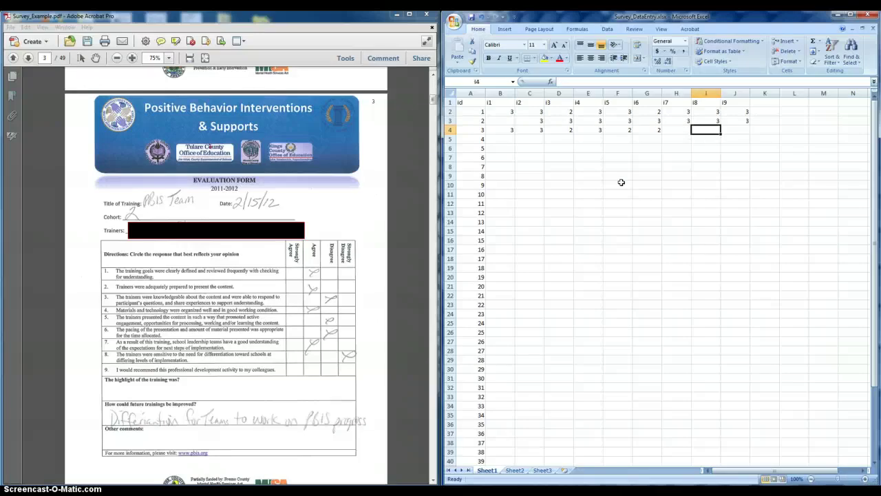
{"action": "type", "text": "3"}
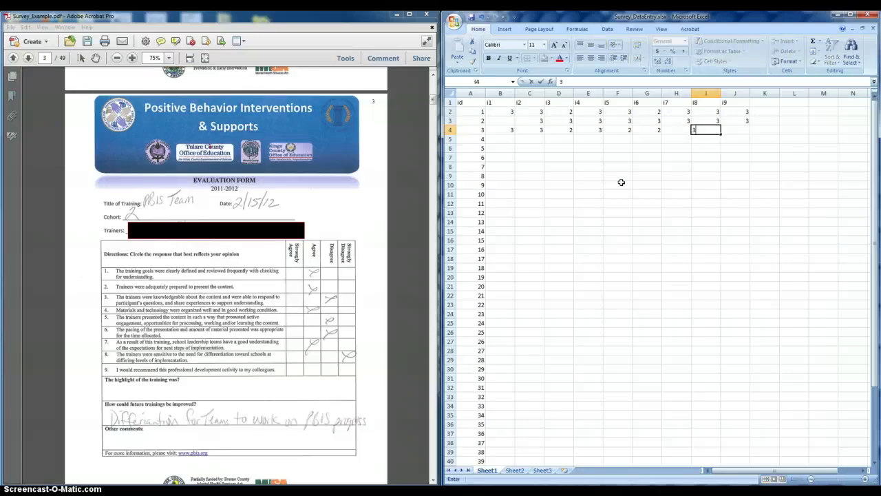
Review row 4, then enter 3 for i7 and correct i8 to 1
{"action": "key", "text": "Left"}
{"action": "key", "text": "Left"}
{"action": "key", "text": "Left"}
{"action": "key", "text": "Left"}
{"action": "key", "text": "Left"}
{"action": "key", "text": "Left"}
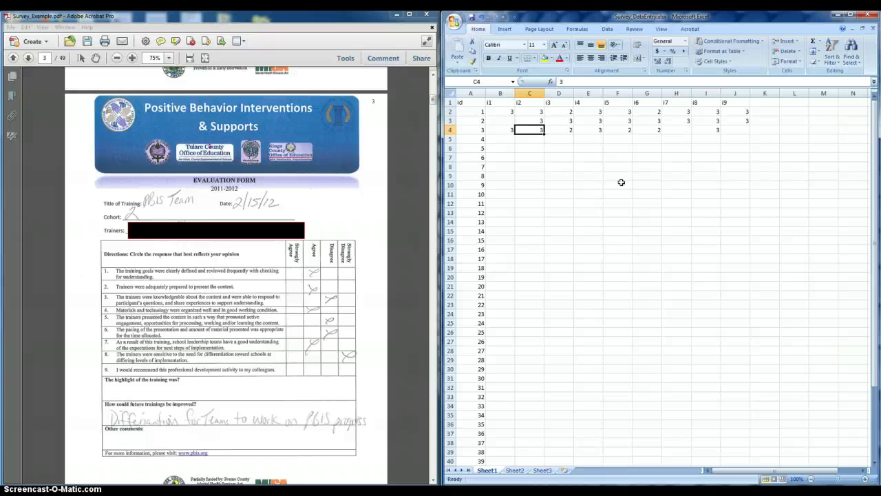
{"action": "key", "text": "Left"}
{"action": "key", "text": "Right"}
{"action": "key", "text": "Right"}
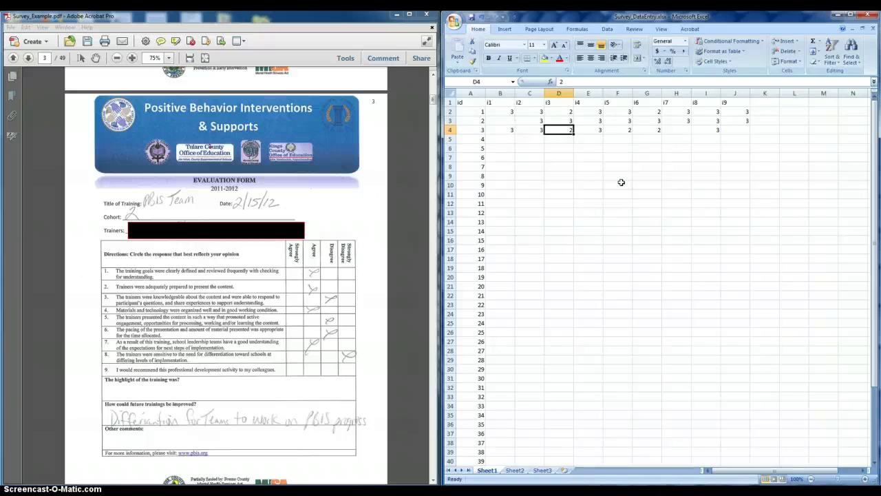
{"action": "key", "text": "Right"}
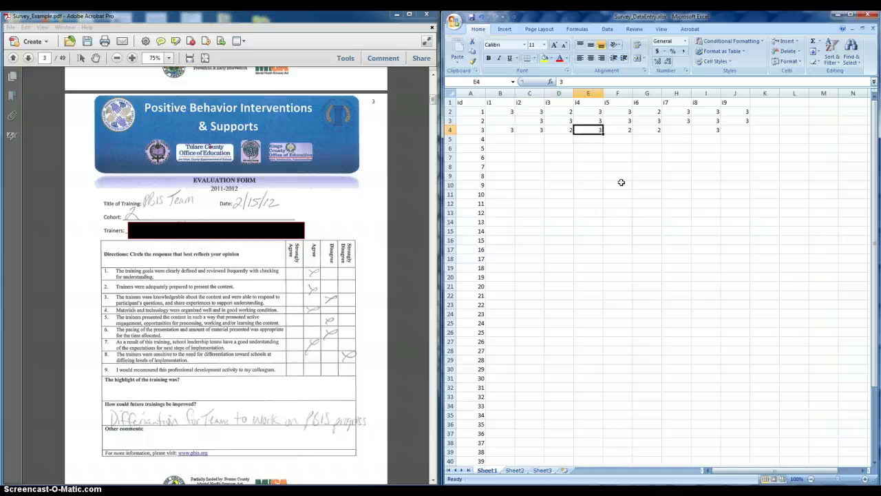
{"action": "key", "text": "Right"}
{"action": "key", "text": "Right"}
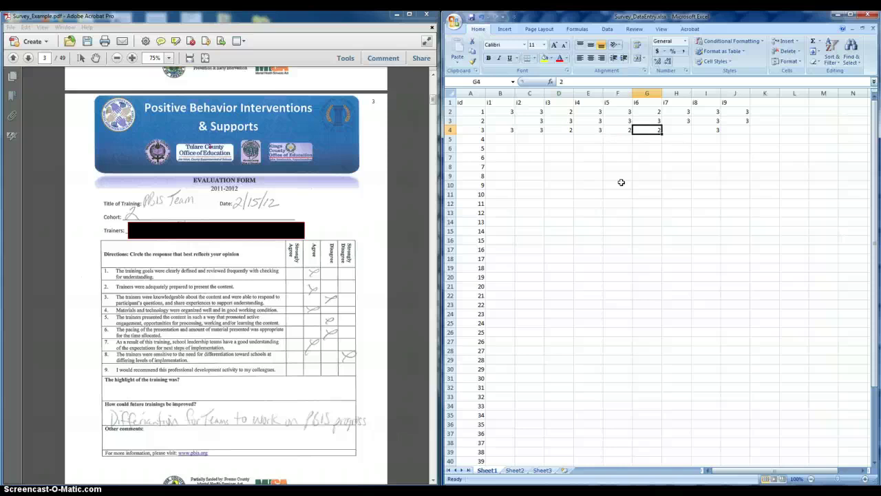
{"action": "key", "text": "Right"}
{"action": "type", "text": "3"}
{"action": "key", "text": "Right"}
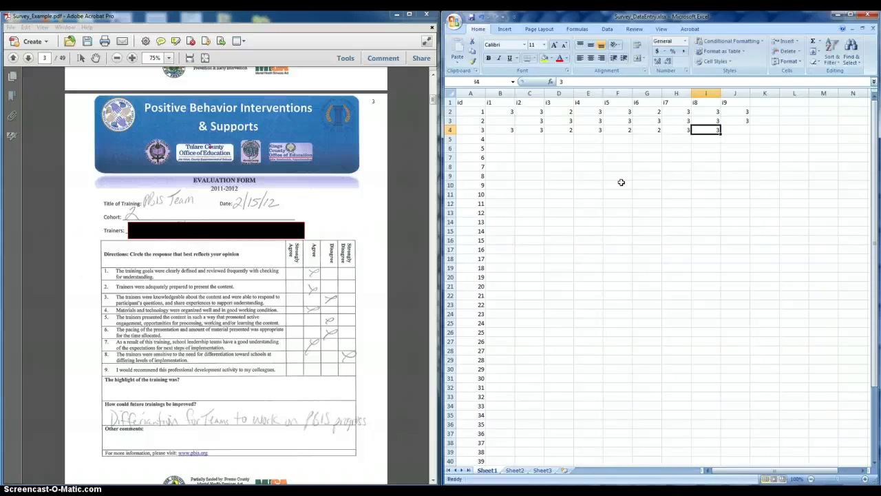
{"action": "type", "text": "1"}
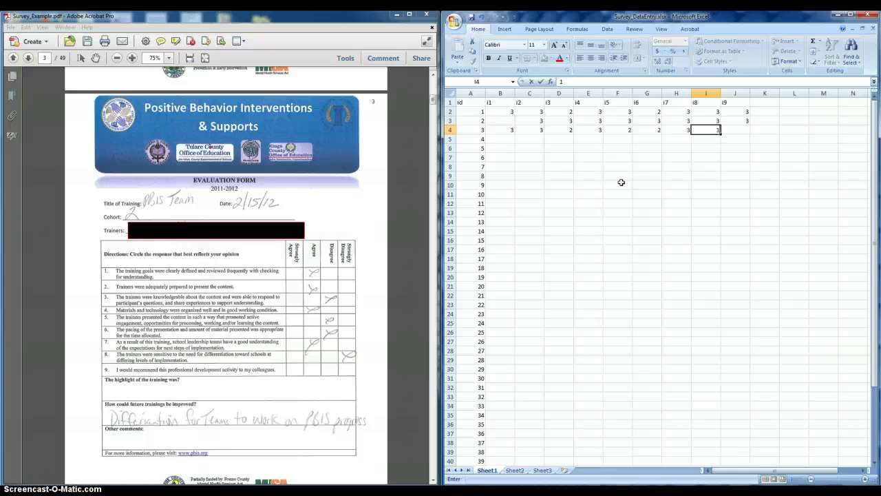
{"action": "key", "text": "Right"}
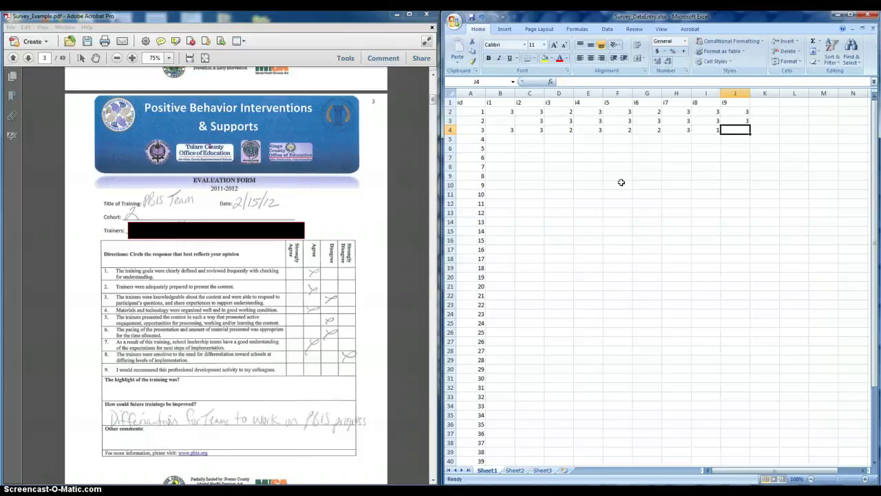
{"action": "key", "text": "Down"}
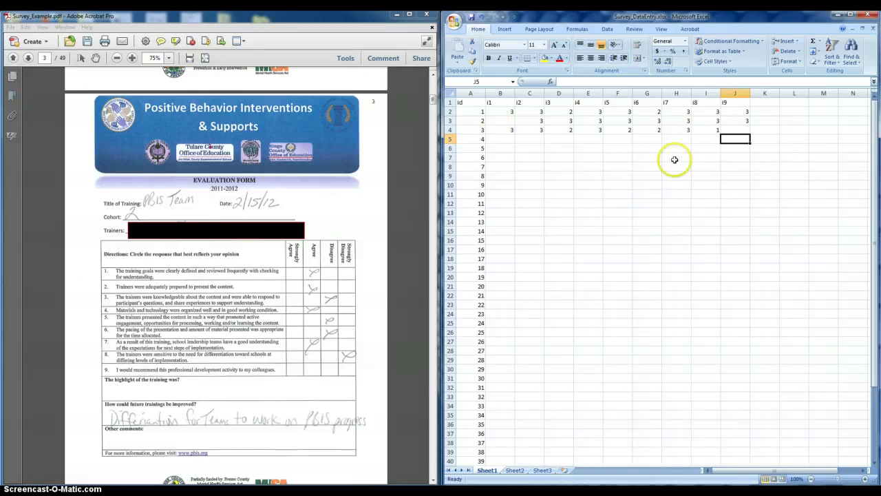
{"action": "left_click", "coordinate": [747, 150]}
{"action": "left_click", "coordinate": [746, 138]}
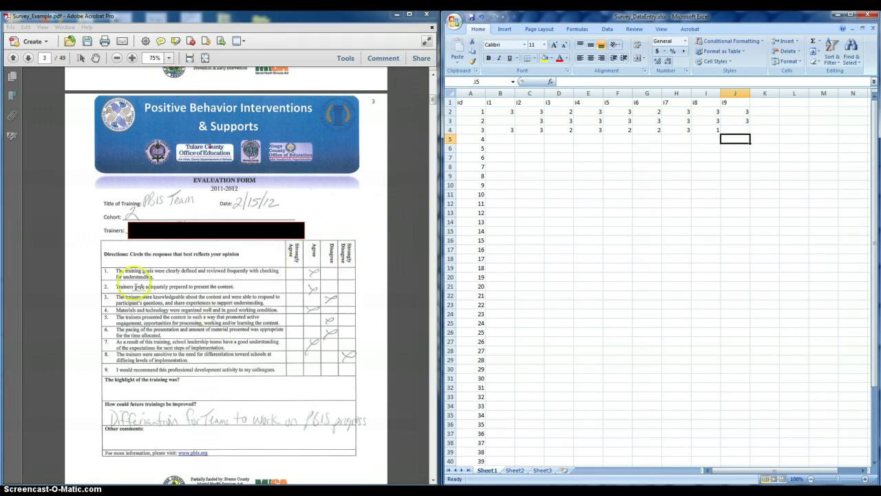
{"action": "left_click", "coordinate": [412, 268]}
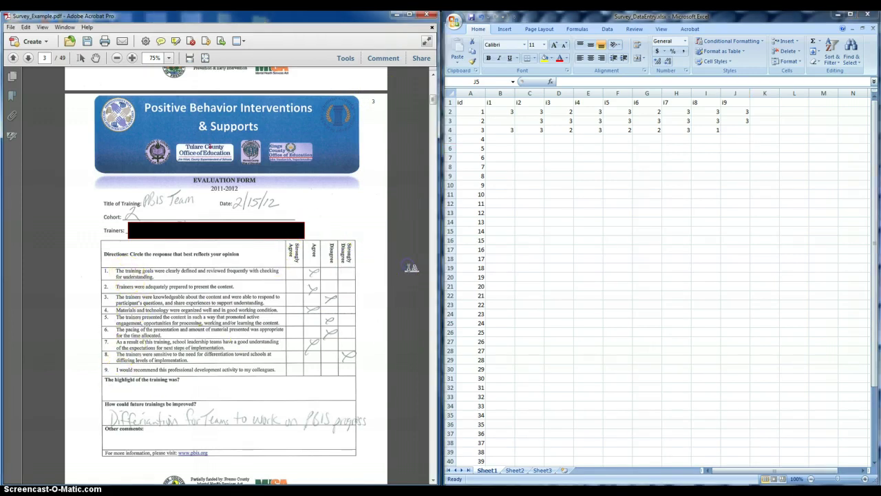
{"action": "left_click", "coordinate": [788, 139]}
{"action": "left_click", "coordinate": [775, 139]}
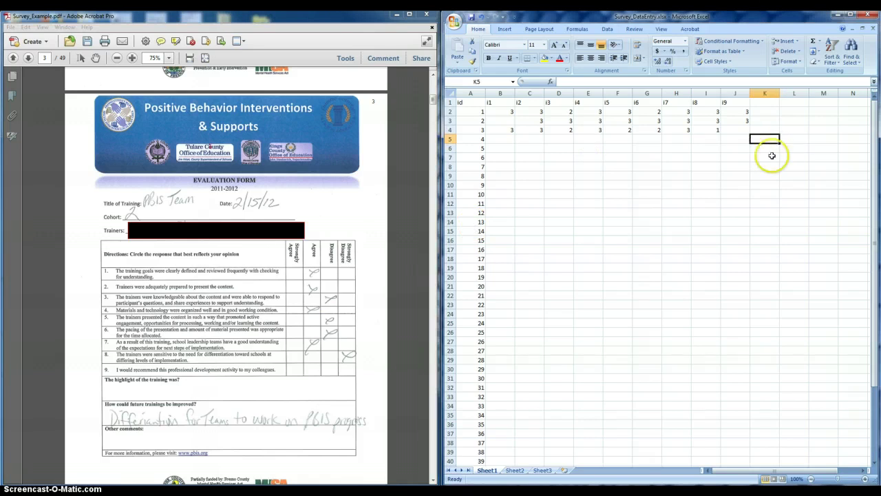